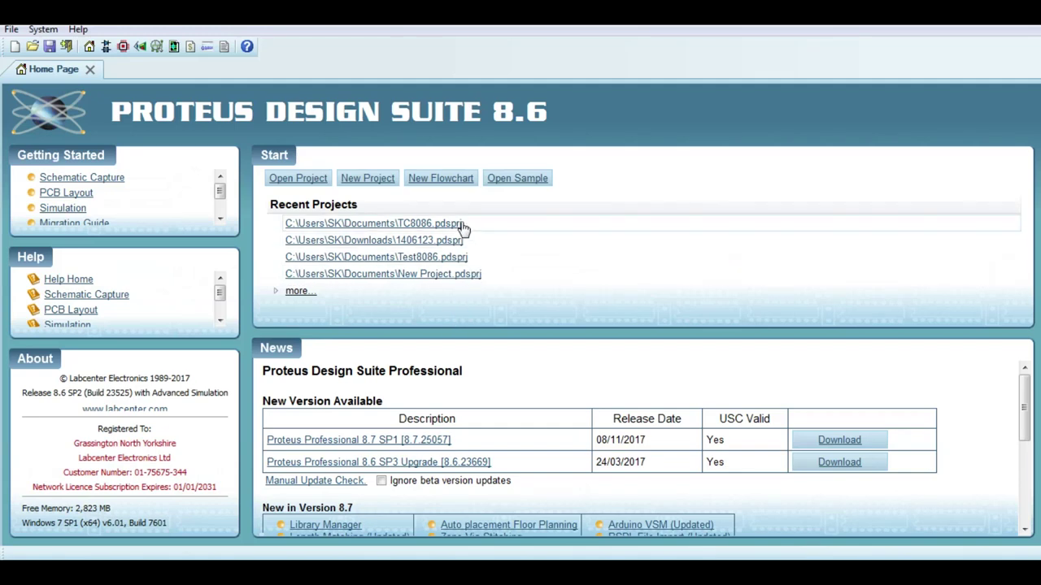
# Step: Start a new project and name it 8086 Testing
pyautogui.click(367, 178)
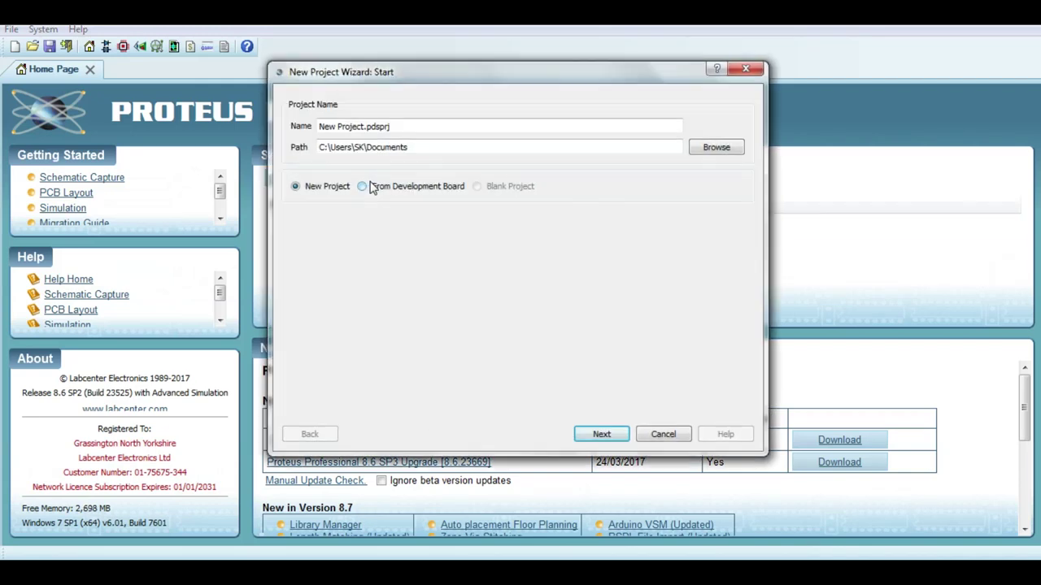
pyautogui.press('BackSpace')
pyautogui.press('BackSpace')
pyautogui.press('BackSpace')
pyautogui.press('BackSpace')
pyautogui.press('BackSpace')
pyautogui.press('BackSpace')
pyautogui.press('BackSpace')
pyautogui.press('BackSpace')
pyautogui.press('BackSpace')
pyautogui.press('BackSpace')
pyautogui.press('BackSpace')
pyautogui.write('8086 Testing')
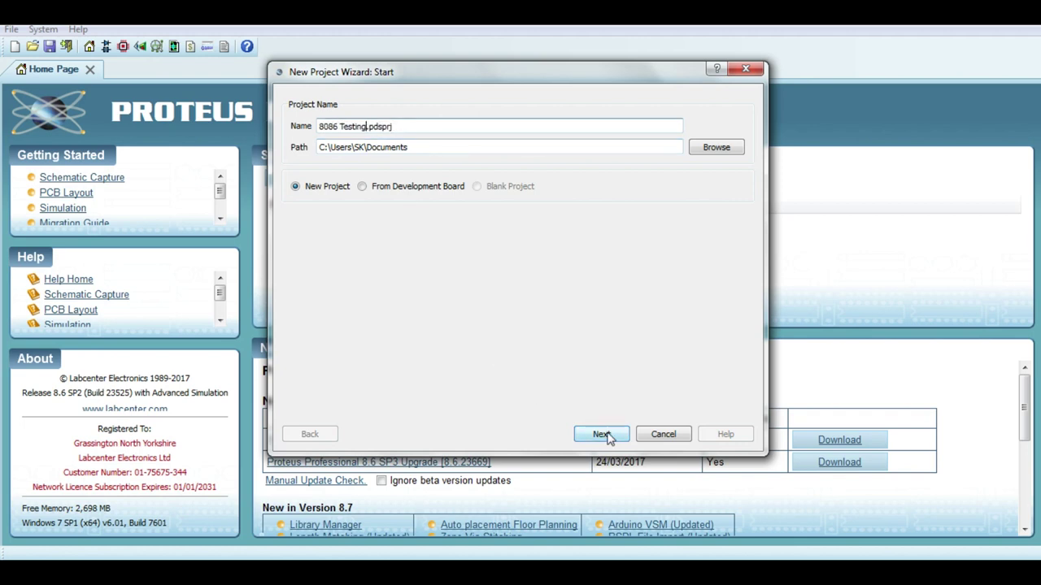
# Step: Create the project's schematic from the DEFAULT template and leave out a PCB layout
pyautogui.click(601, 434)
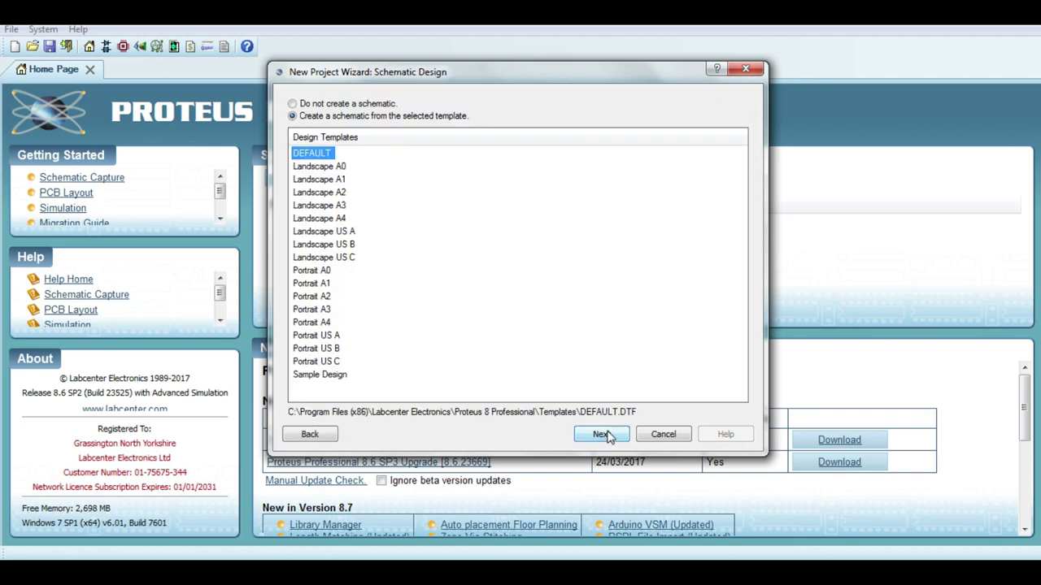
pyautogui.click(602, 435)
pyautogui.click(602, 435)
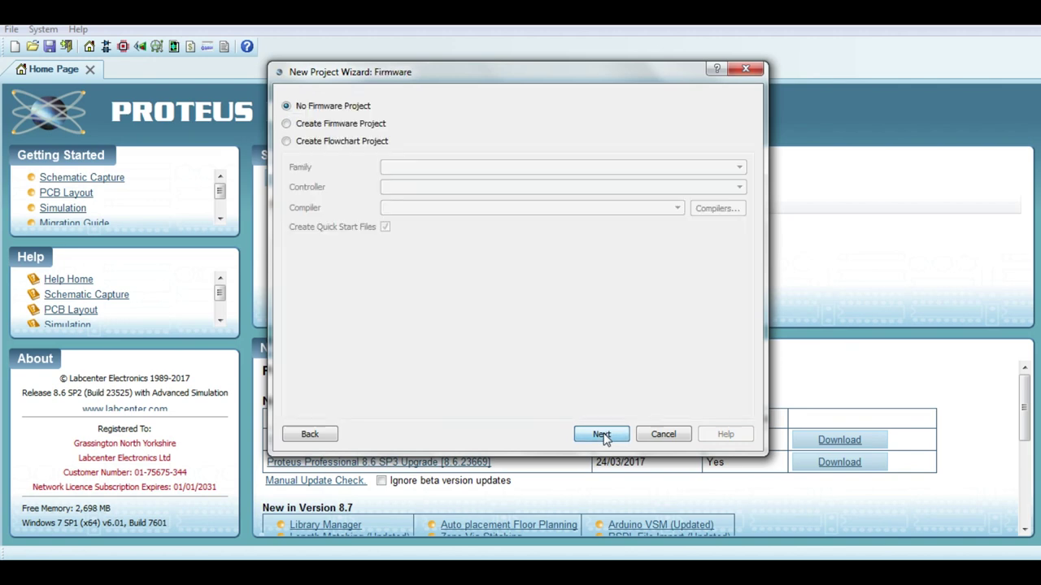
# Step: Choose to create a firmware project for the 8086 family with the MASM32 compiler
pyautogui.click(319, 131)
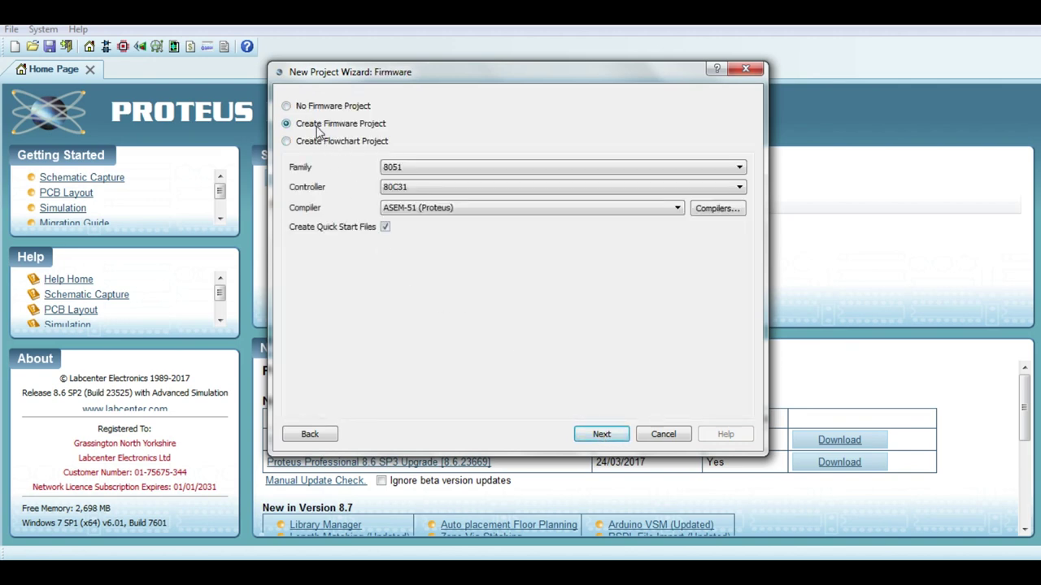
pyautogui.click(415, 168)
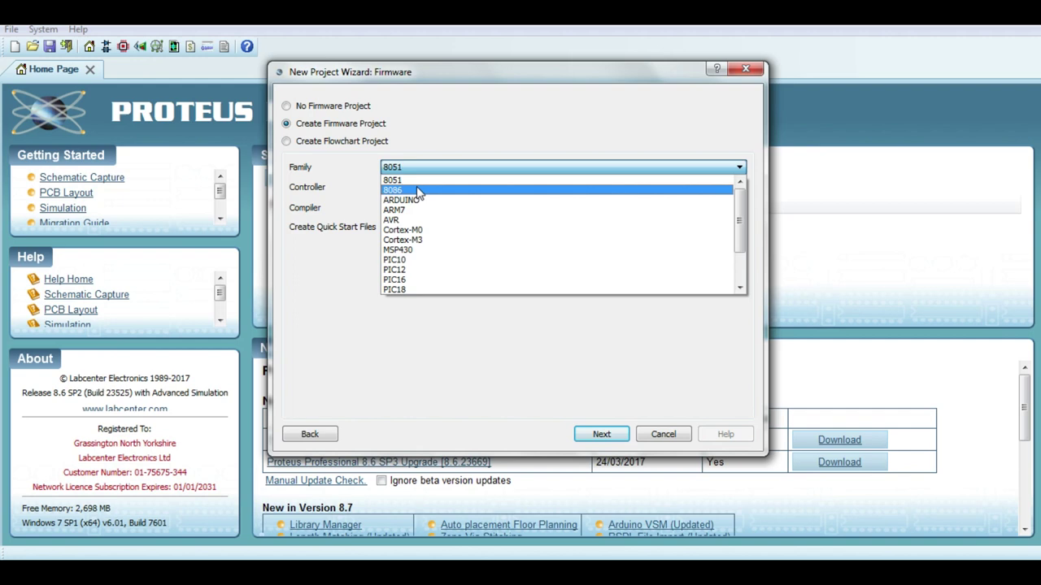
pyautogui.click(416, 186)
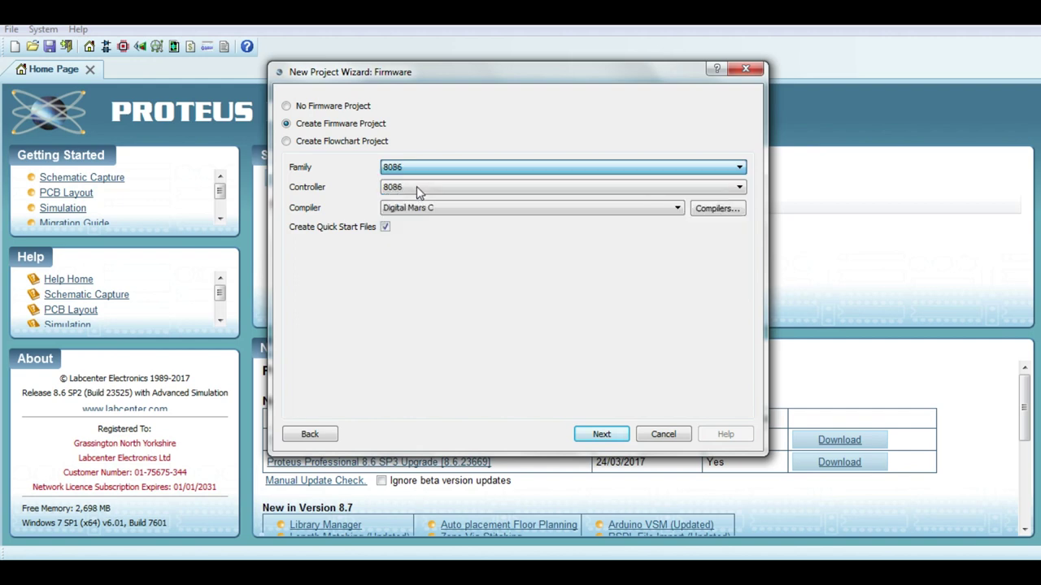
pyautogui.click(460, 209)
pyautogui.click(449, 232)
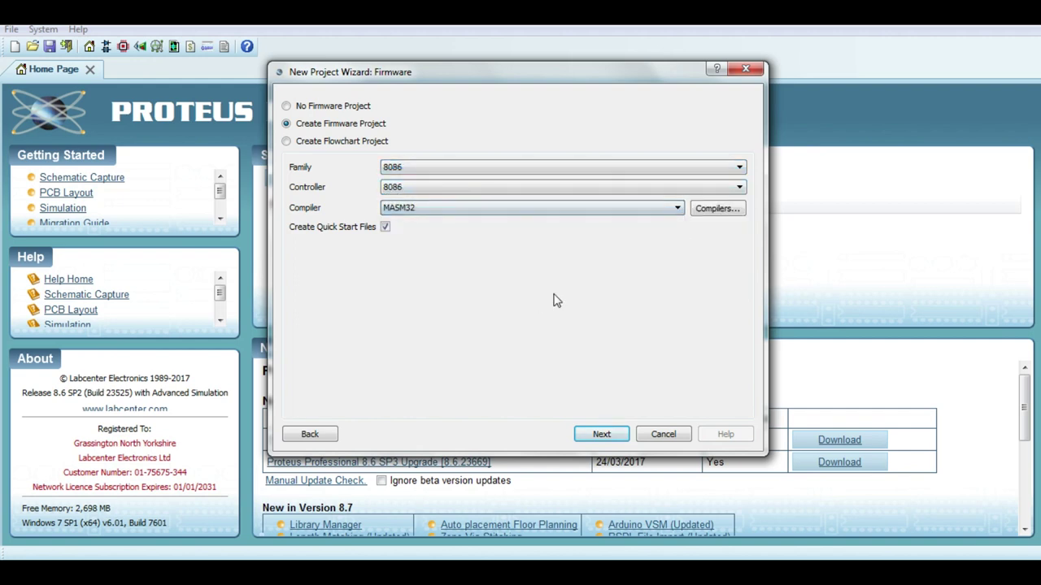
# Step: Check the MASM32 entry in the compiler list, then accept the project summary and create the project
pyautogui.click(713, 212)
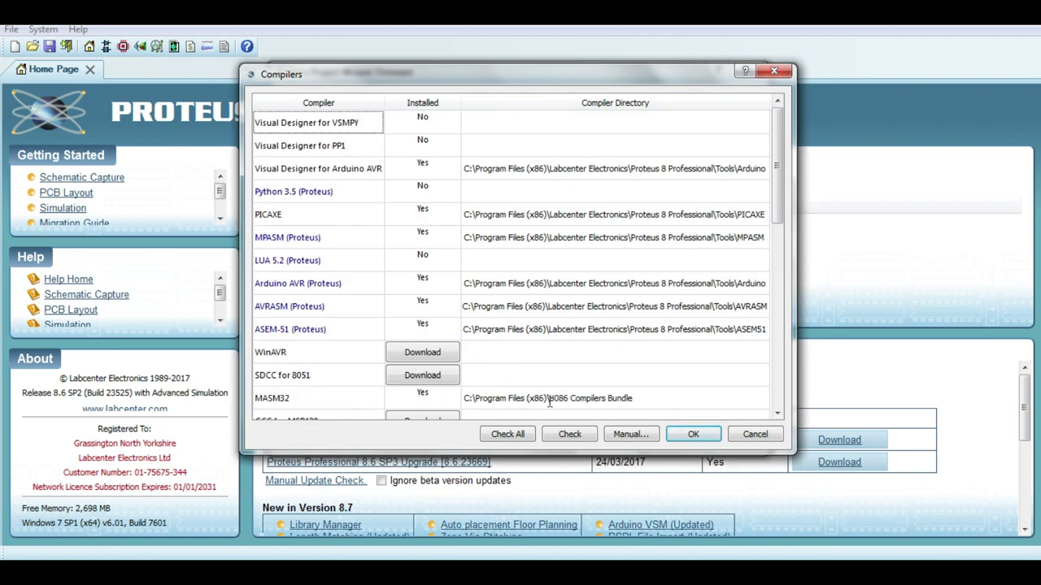
pyautogui.click(687, 436)
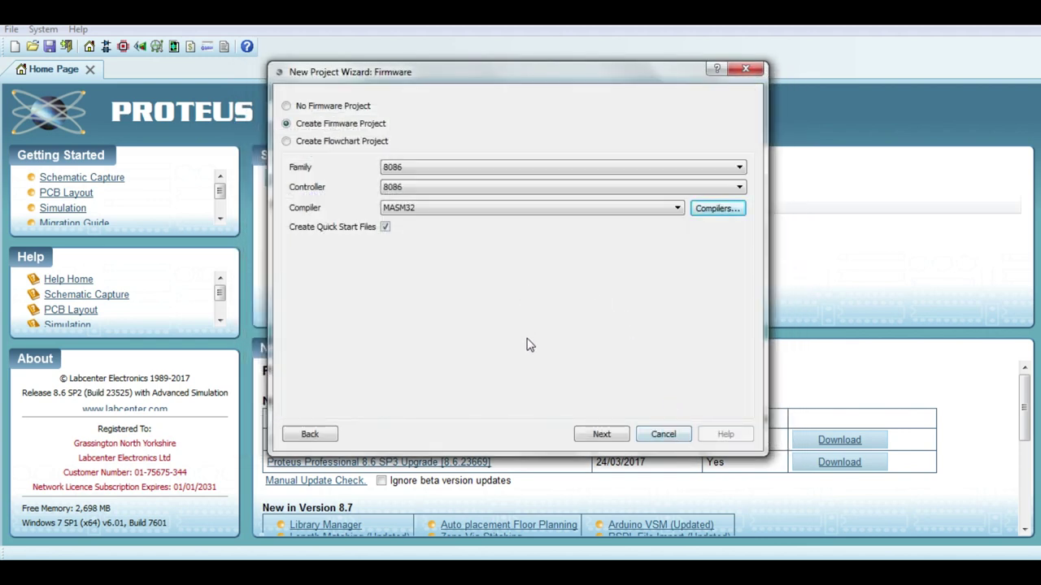
pyautogui.click(599, 436)
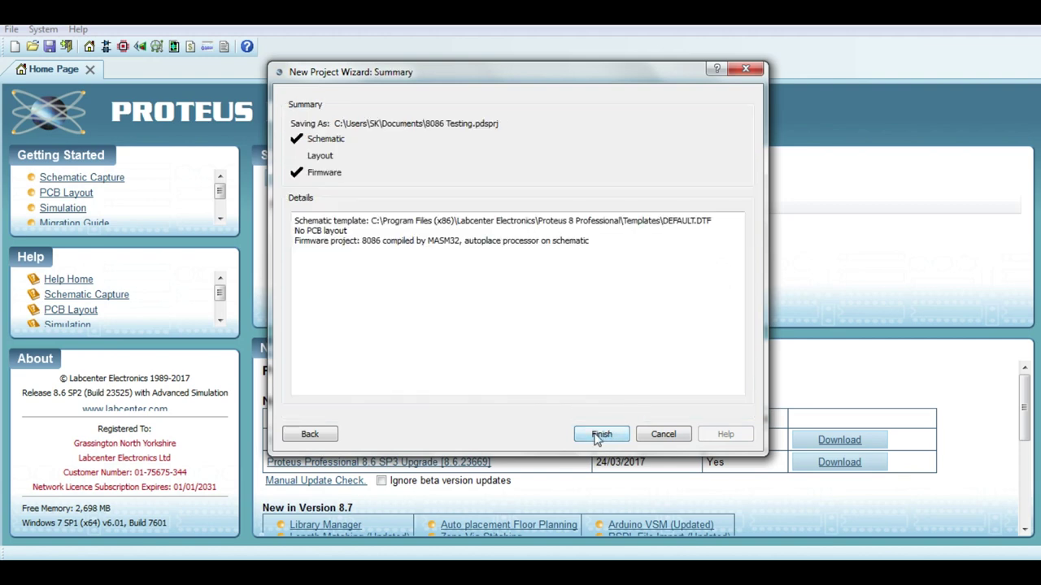
pyautogui.click(601, 435)
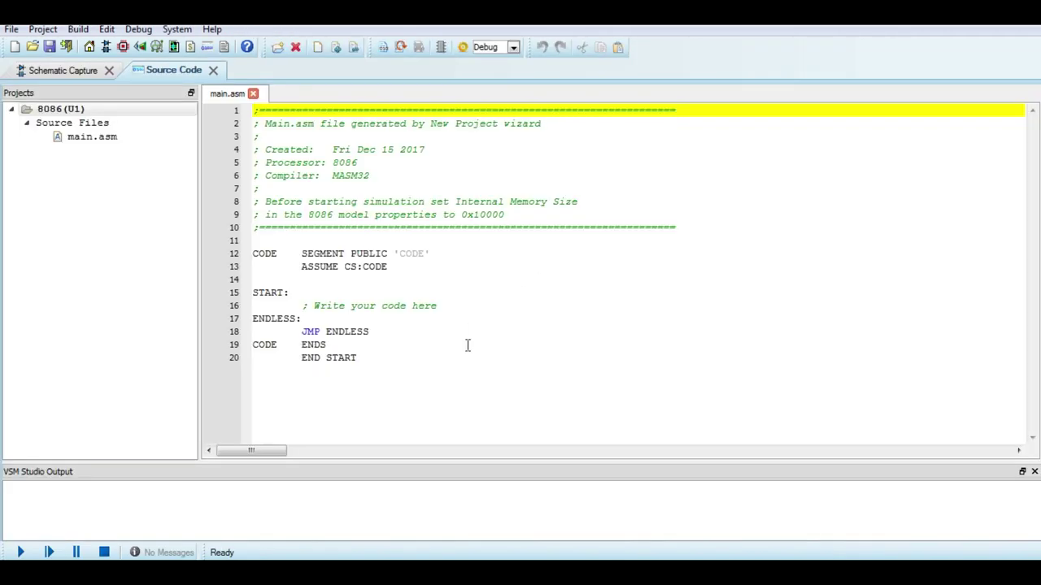
# Step: Delete all of the generated template code from main.asm
pyautogui.moveTo(416, 369); pyautogui.dragTo(250, 112)
pyautogui.press('Delete')
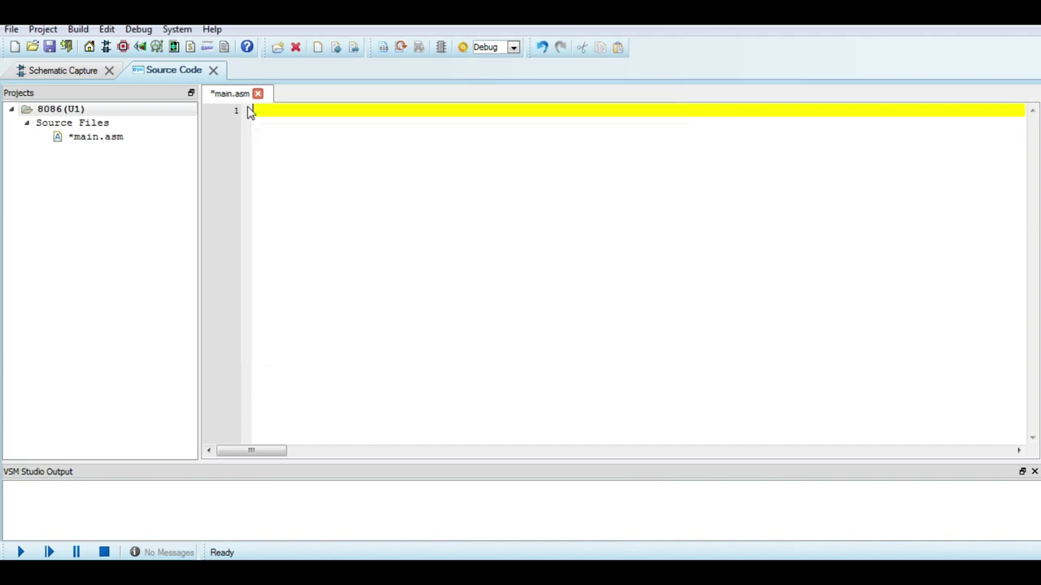
# Step: In the schematic, set the 8086's clock frequency to 1MHz and its internal memory size to 0x10000
pyautogui.click(61, 71)
pyautogui.scroll(1, 592, 321)
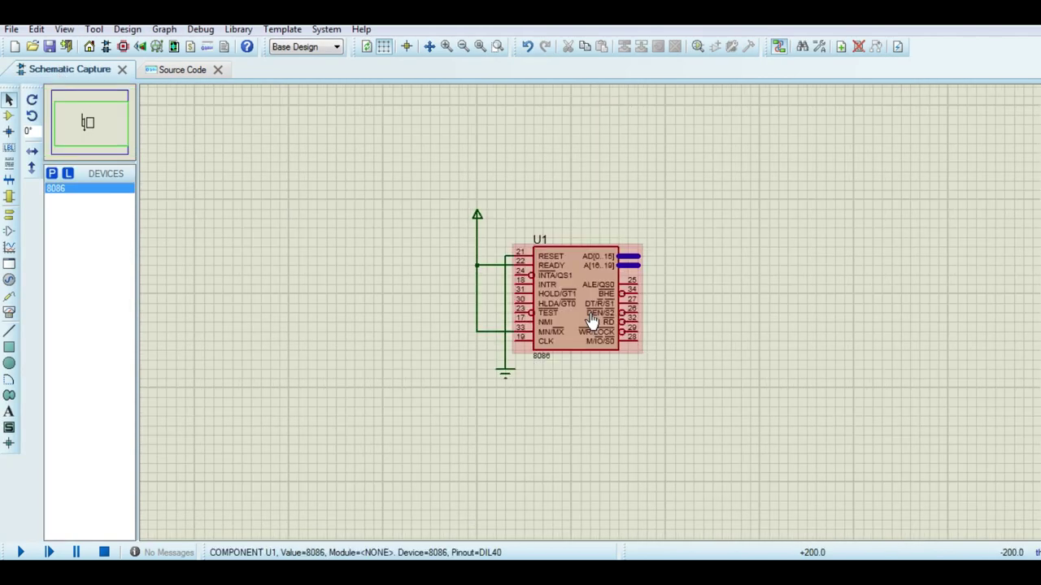
pyautogui.scroll(1, 592, 322)
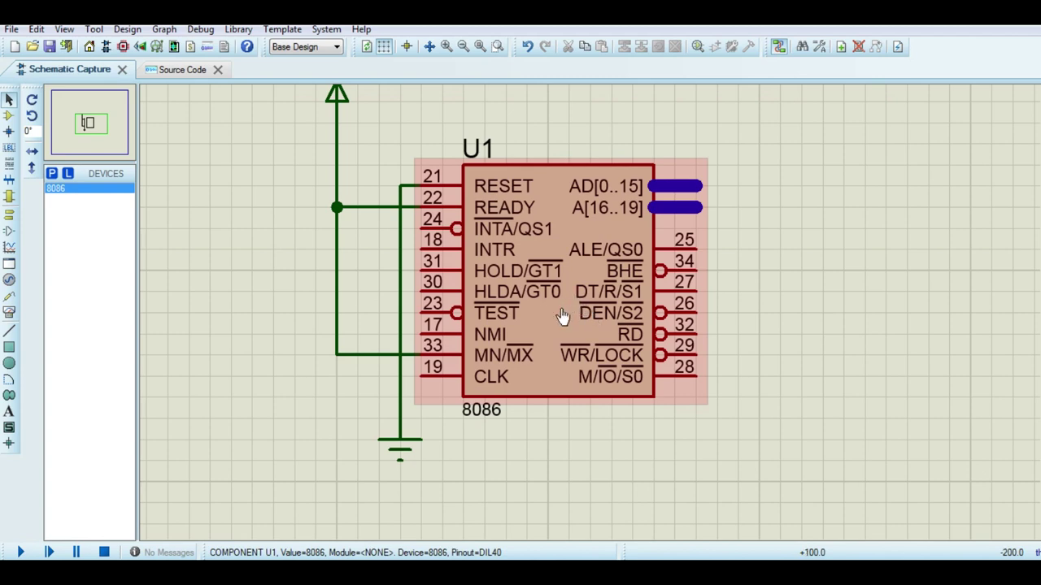
pyautogui.doubleClick(562, 316)
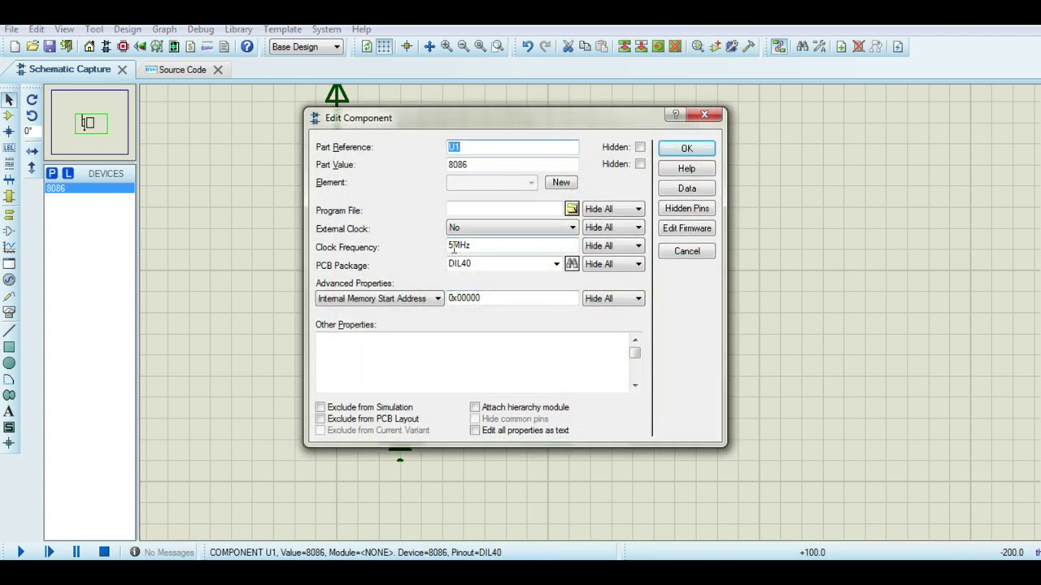
pyautogui.click(453, 247)
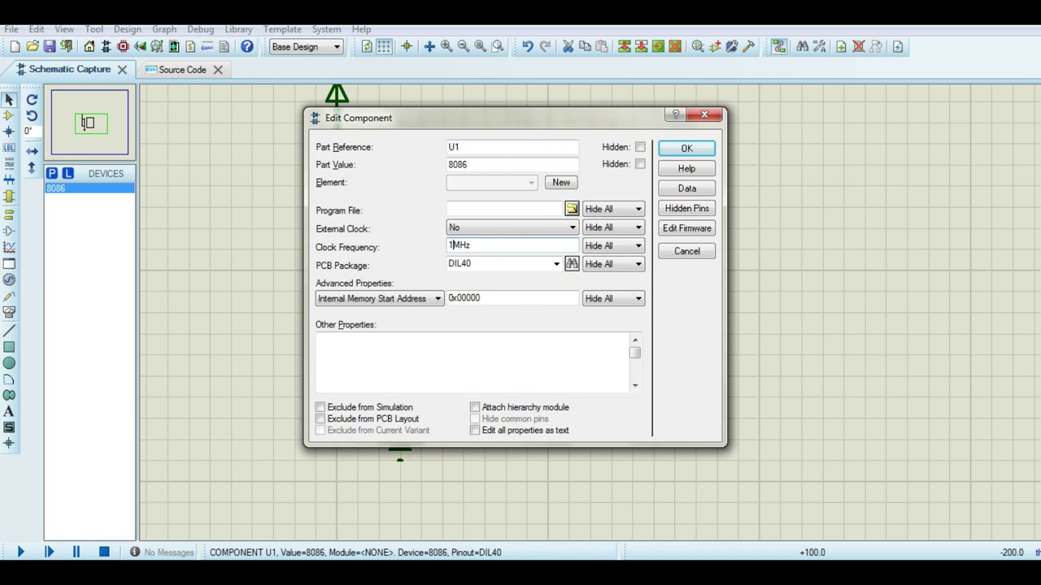
pyautogui.click(422, 299)
pyautogui.click(409, 320)
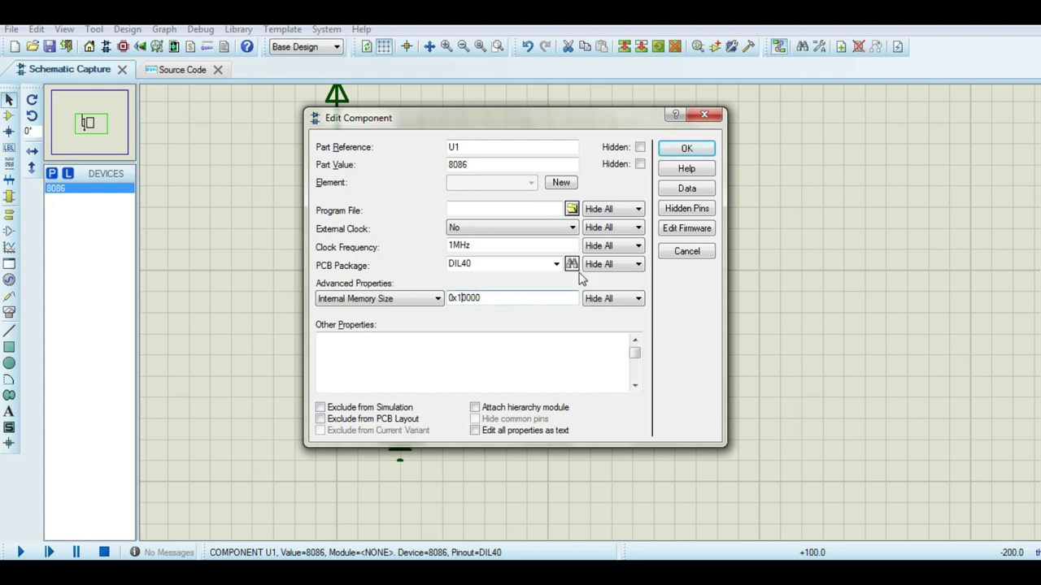
pyautogui.click(686, 150)
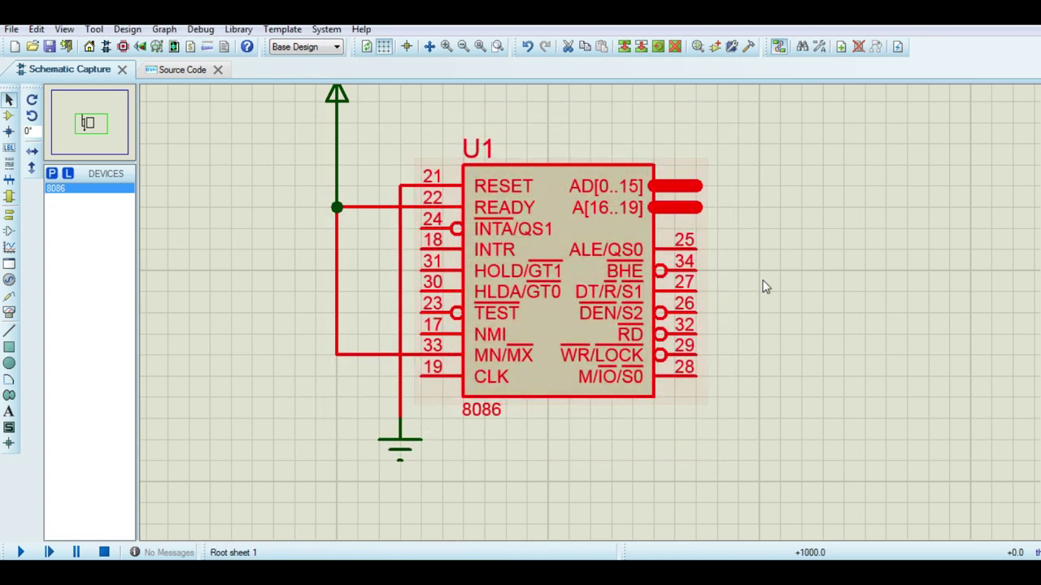
# Step: Pick the 74HC373 latch from the device library and place one on the sheet, well to the right of the 8086
pyautogui.scroll(-1, 783, 270)
pyautogui.middleClick(741, 321)
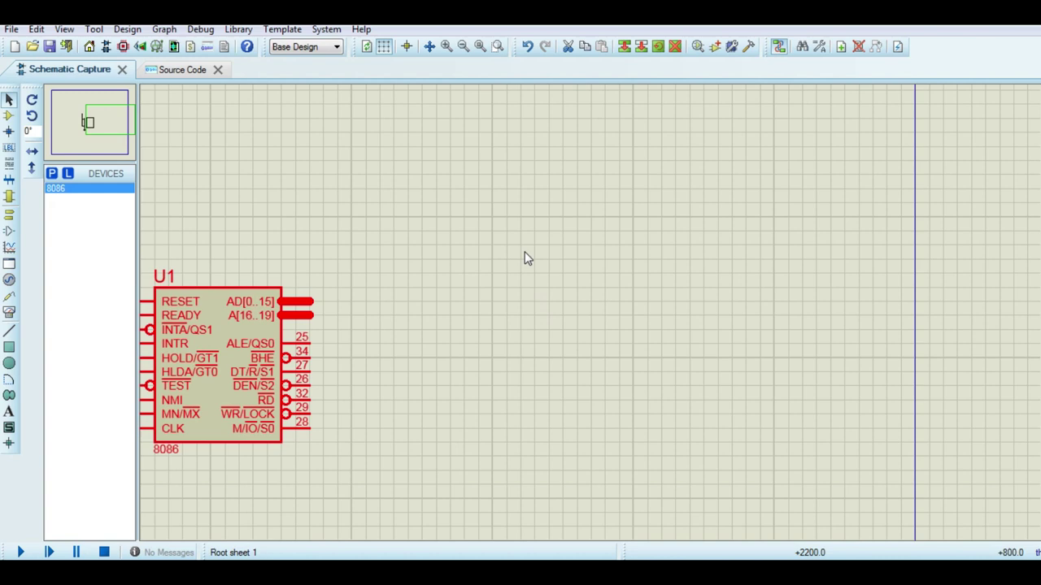
pyautogui.click(525, 252)
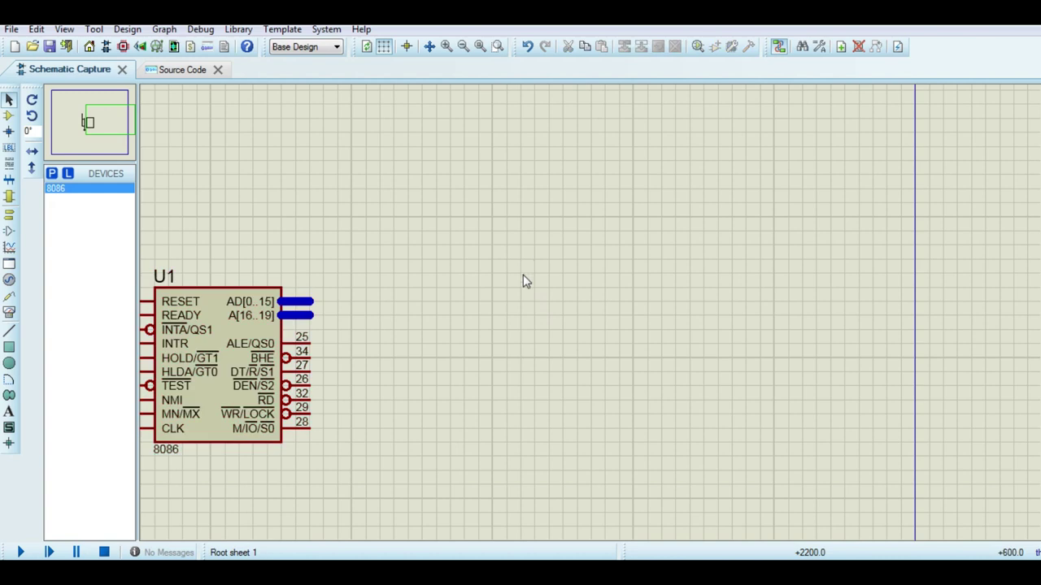
pyautogui.click(54, 177)
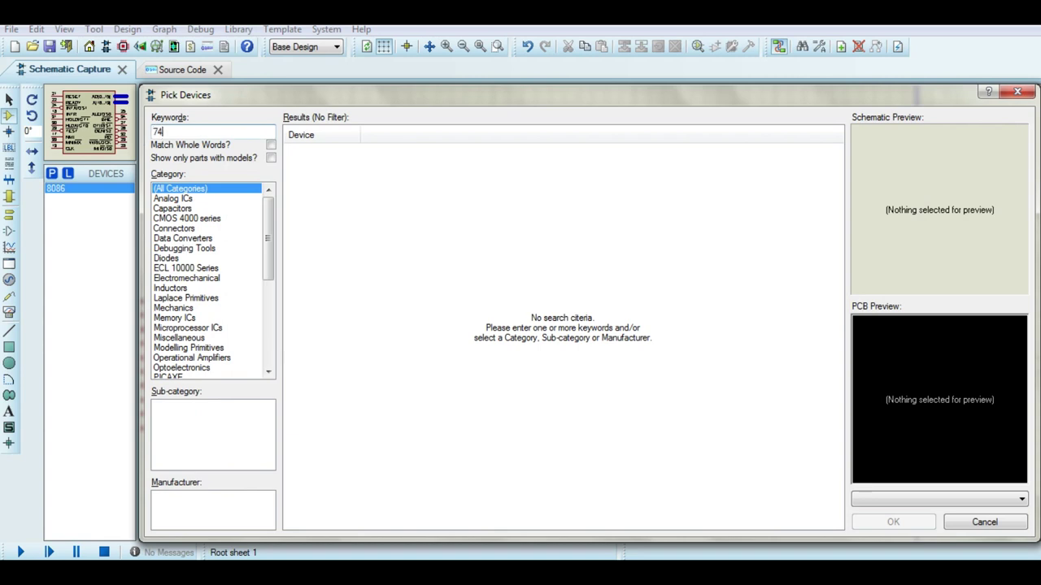
pyautogui.write('74HC373')
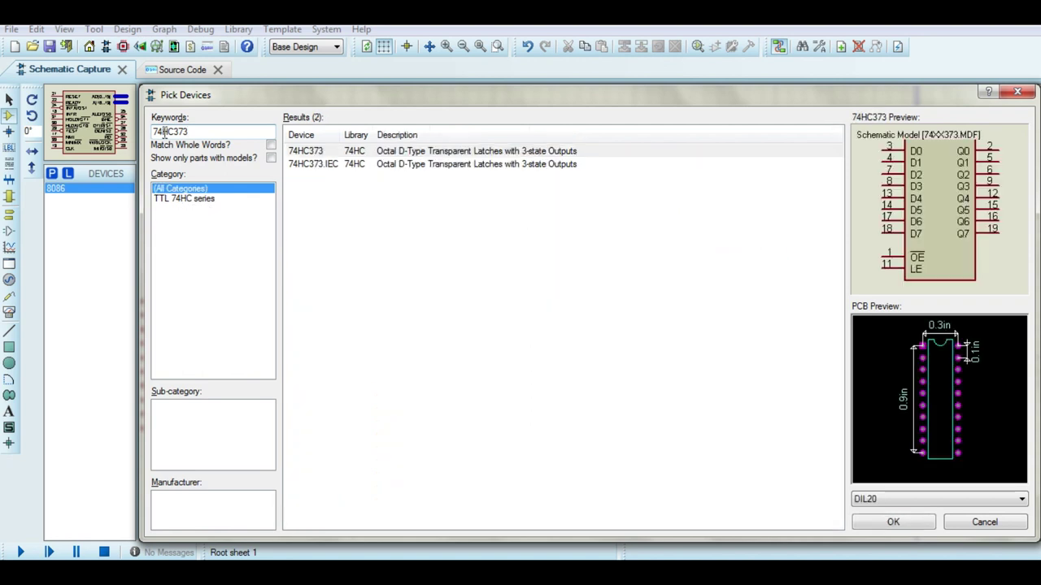
pyautogui.click(446, 154)
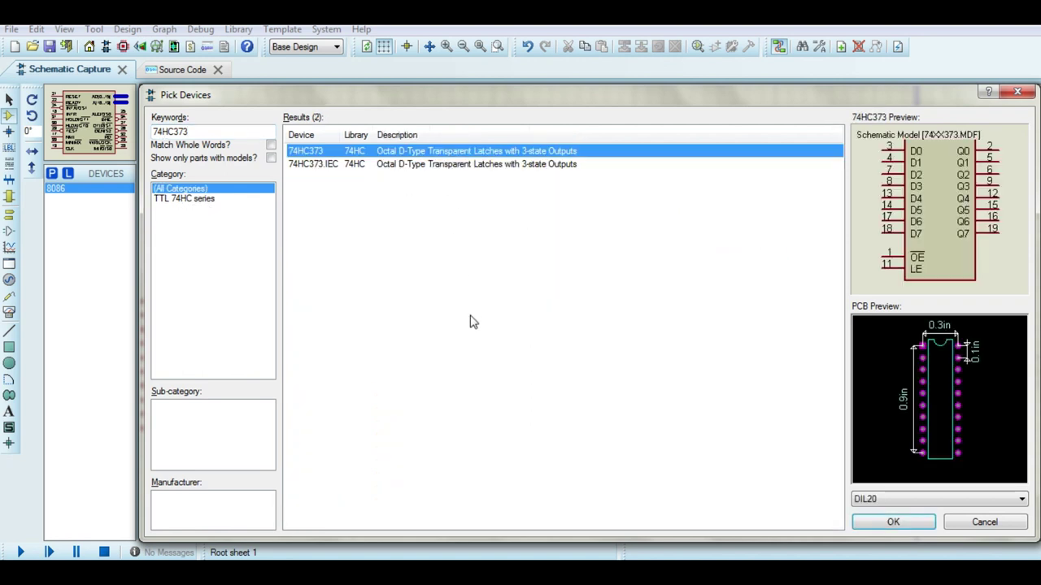
pyautogui.click(886, 522)
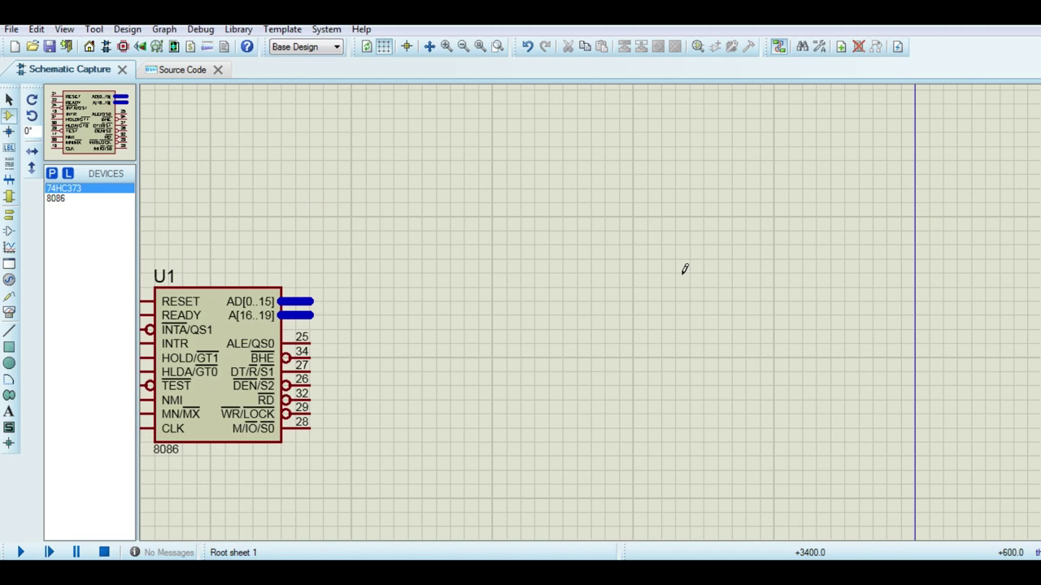
pyautogui.click(788, 231)
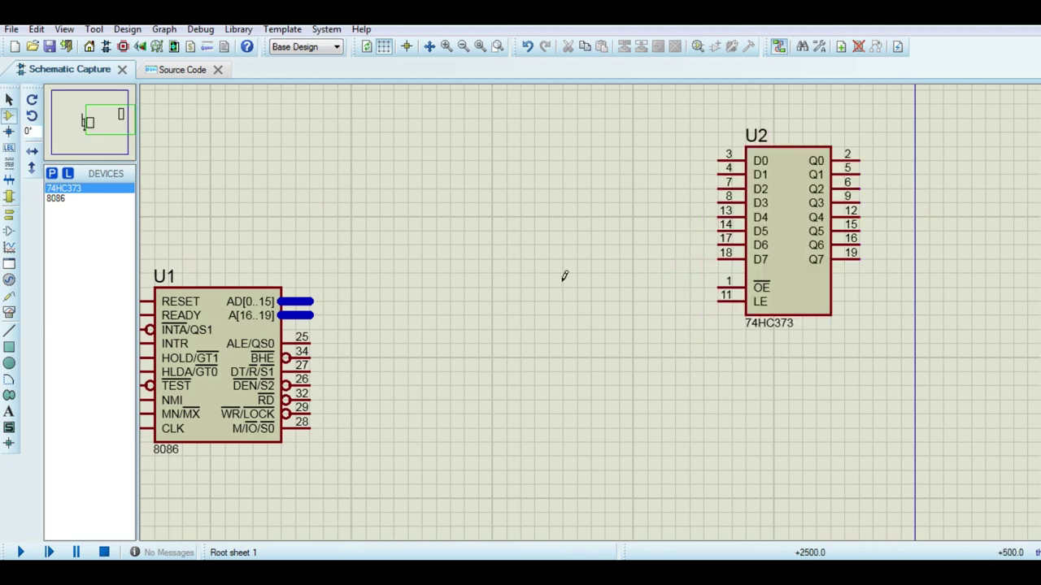
# Step: Place a bus terminal just above the 8086's AD[0..15] pin and connect it to that pin with a bus
pyautogui.rightClick(335, 247)
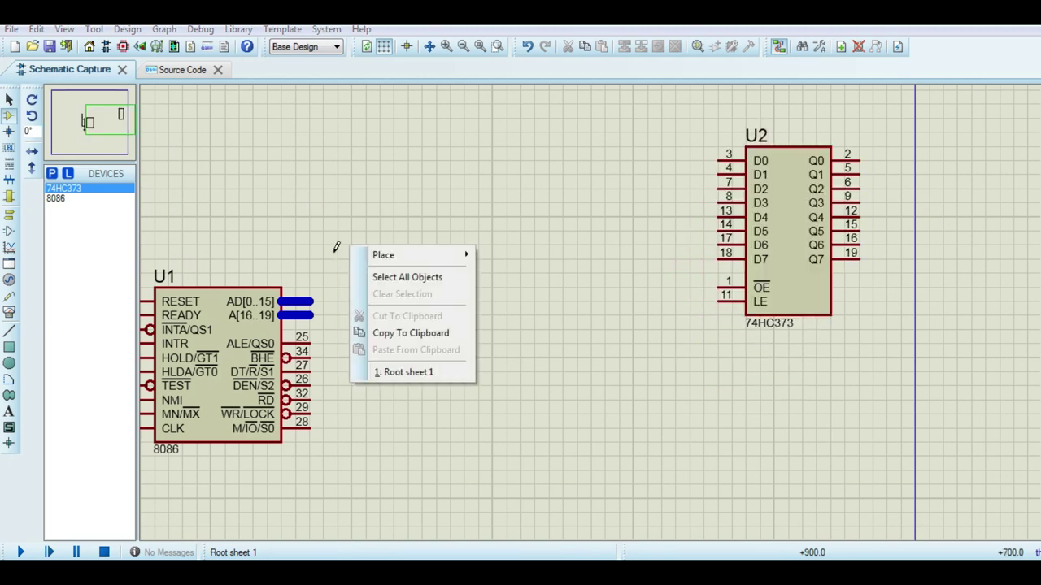
pyautogui.moveTo(456, 255)
pyautogui.moveTo(533, 339)
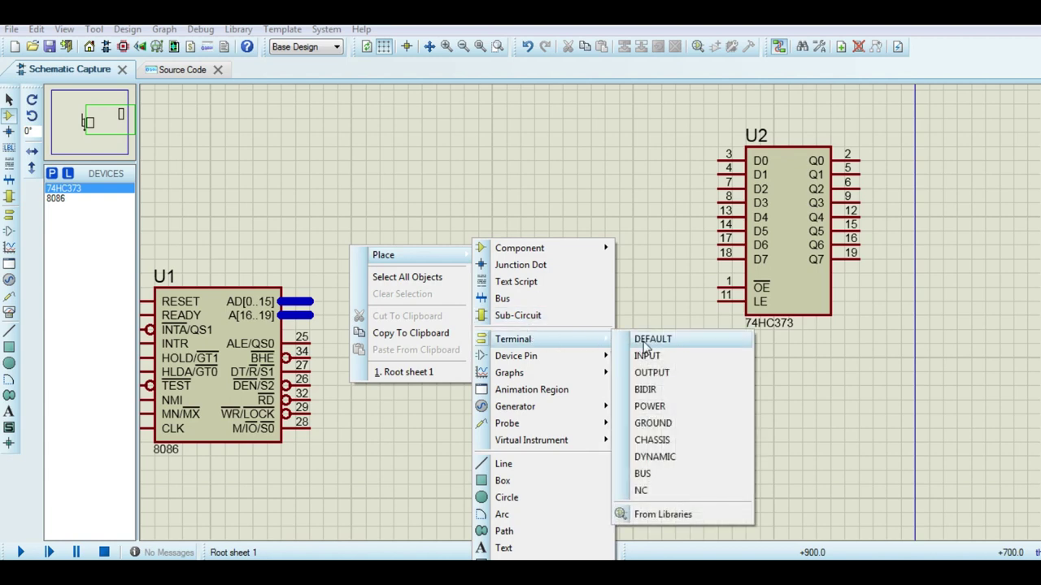
pyautogui.click(642, 474)
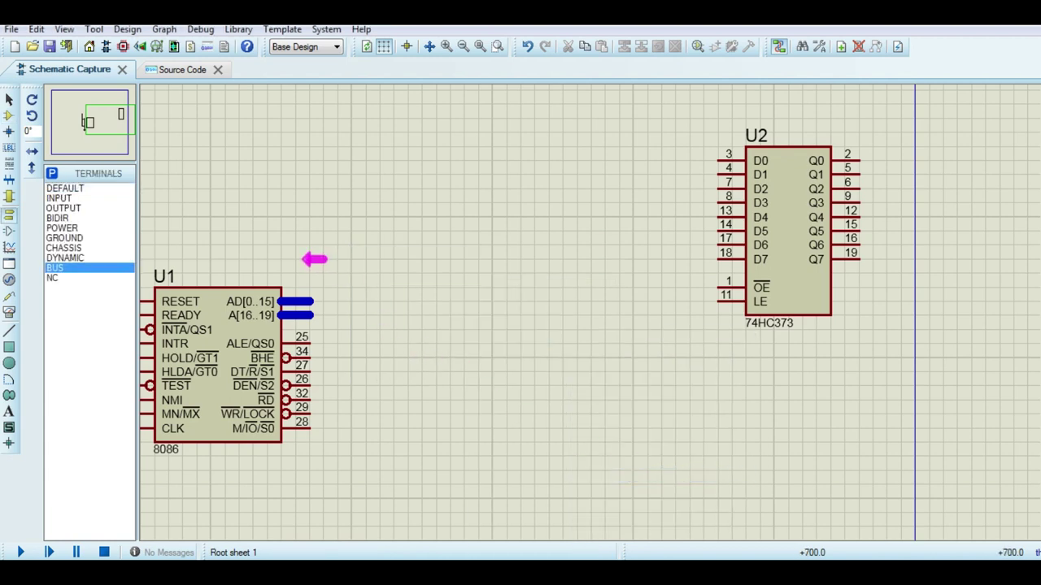
pyautogui.click(314, 259)
pyautogui.click(326, 259)
pyautogui.click(316, 301)
# Step: Place a second bus terminal above and left of the 74HC373 and draw a bus from it down alongside the latch's inputs
pyautogui.click(593, 104)
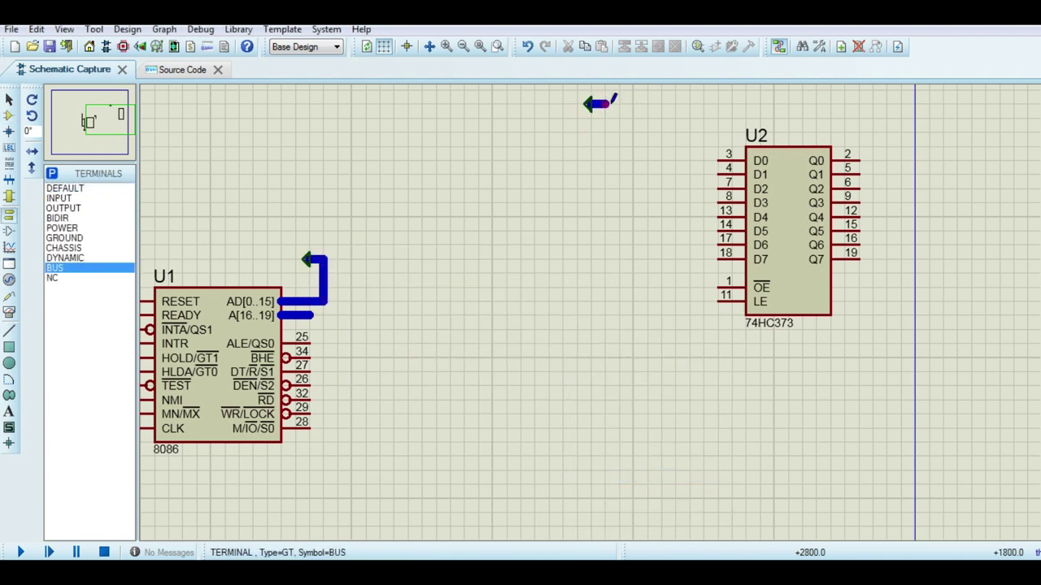
pyautogui.click(605, 104)
pyautogui.doubleClick(620, 287)
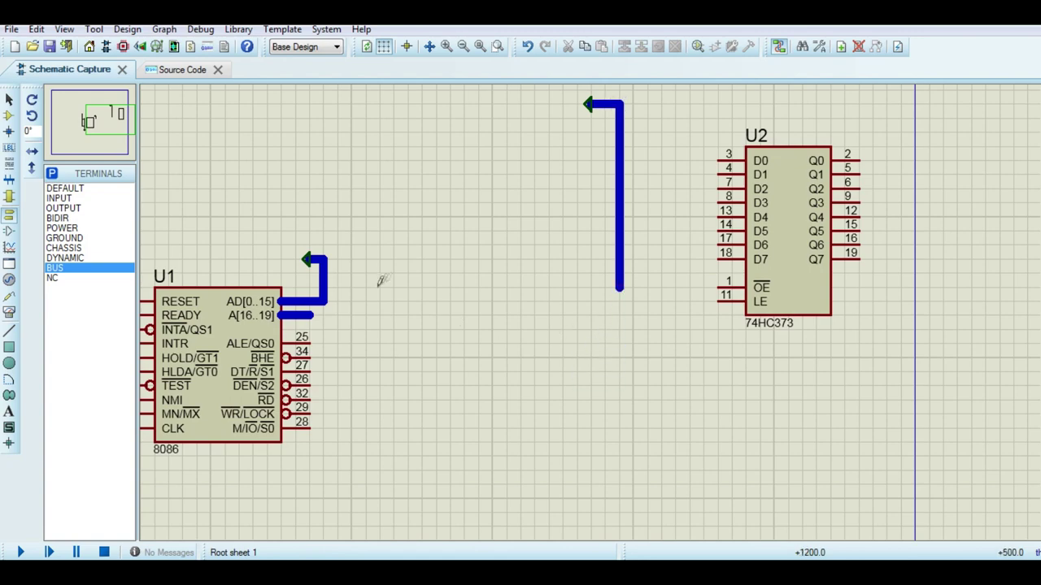
# Step: Label the bus terminal connected to the 8086 as AD[0..15]
pyautogui.middleClick(406, 244)
pyautogui.click(523, 281)
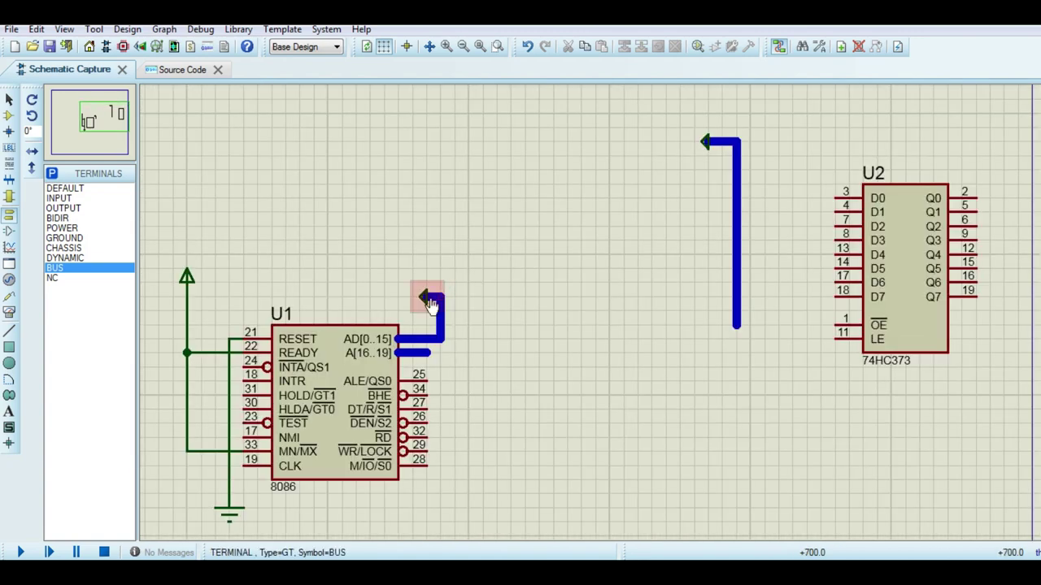
pyautogui.click(429, 302)
pyautogui.click(430, 302)
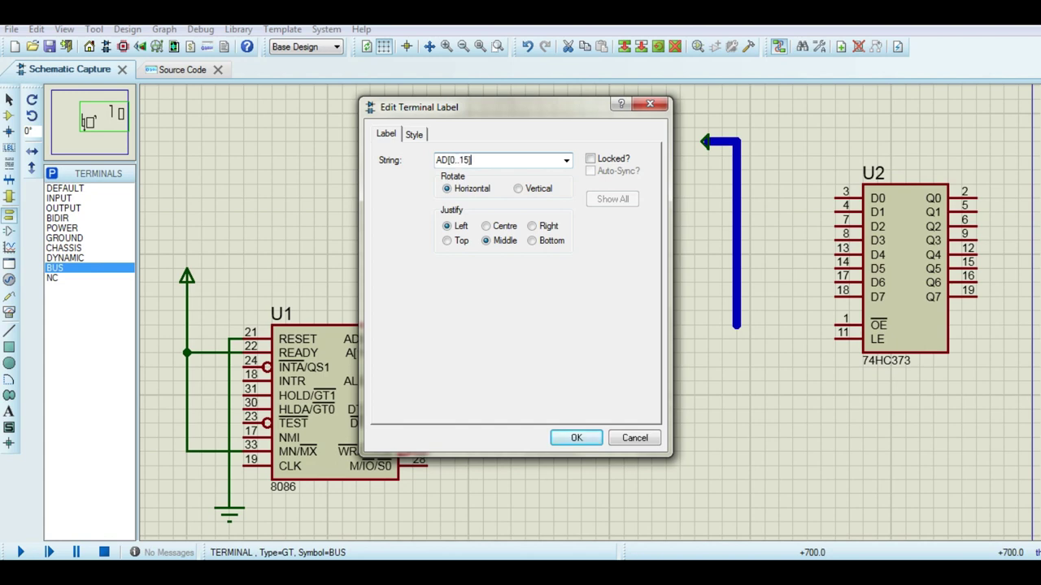
pyautogui.press('Return')
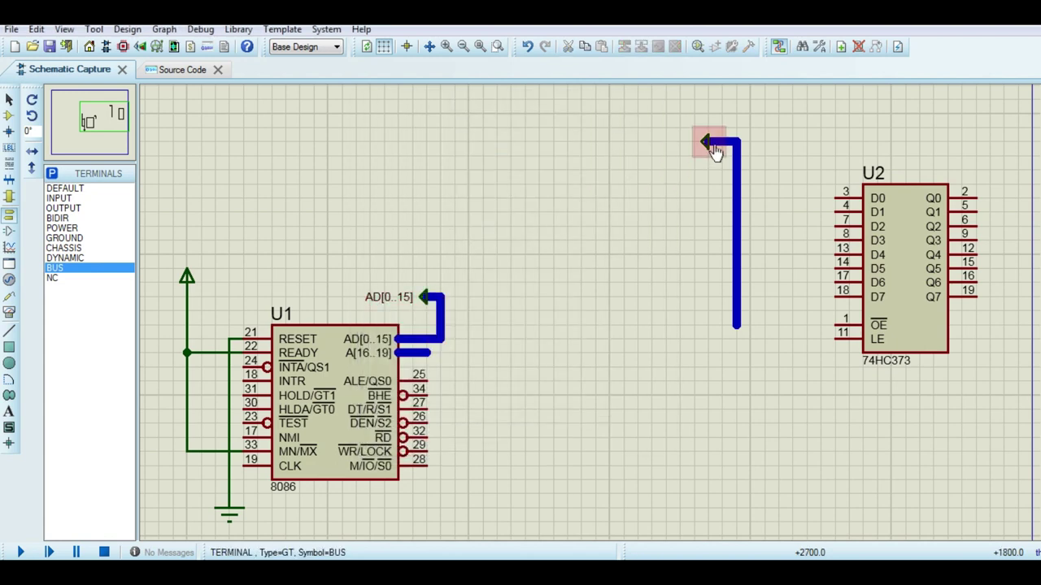
# Step: Label the bus terminal connected to the 74HC373's input bus as AD[0..15]
pyautogui.doubleClick(714, 148)
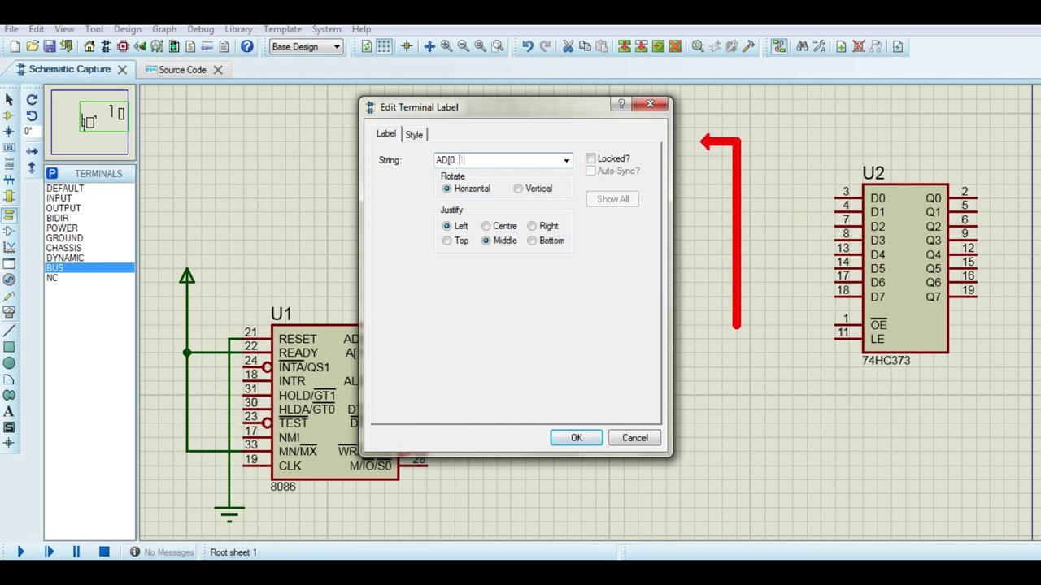
pyautogui.press('Return')
# Step: Wire each of the 74HC373's data inputs D0 to D7 straight across to the vertical bus
pyautogui.middleClick(601, 289)
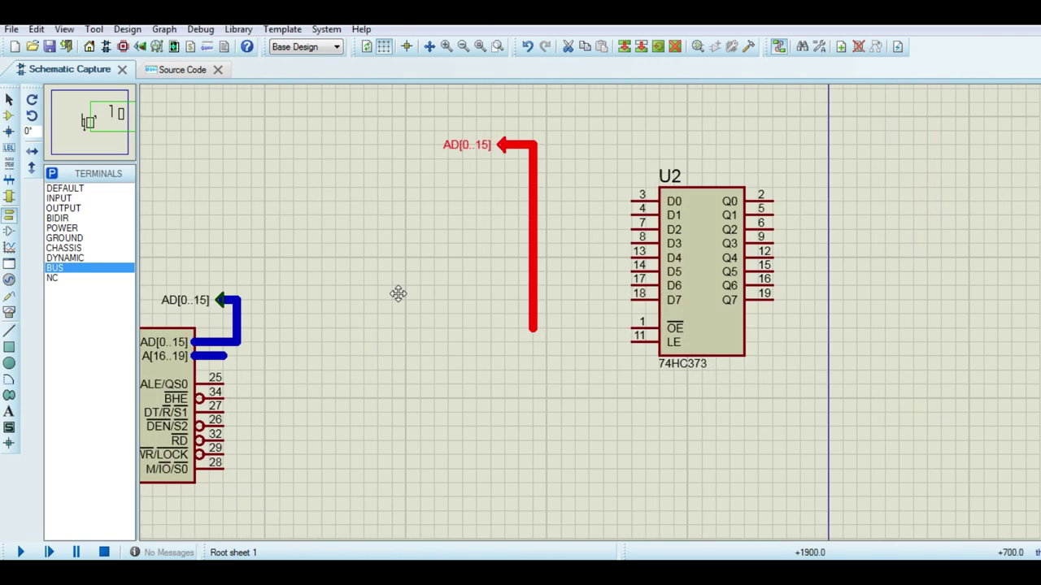
pyautogui.click(398, 291)
pyautogui.click(632, 201)
pyautogui.click(533, 201)
pyautogui.click(631, 214)
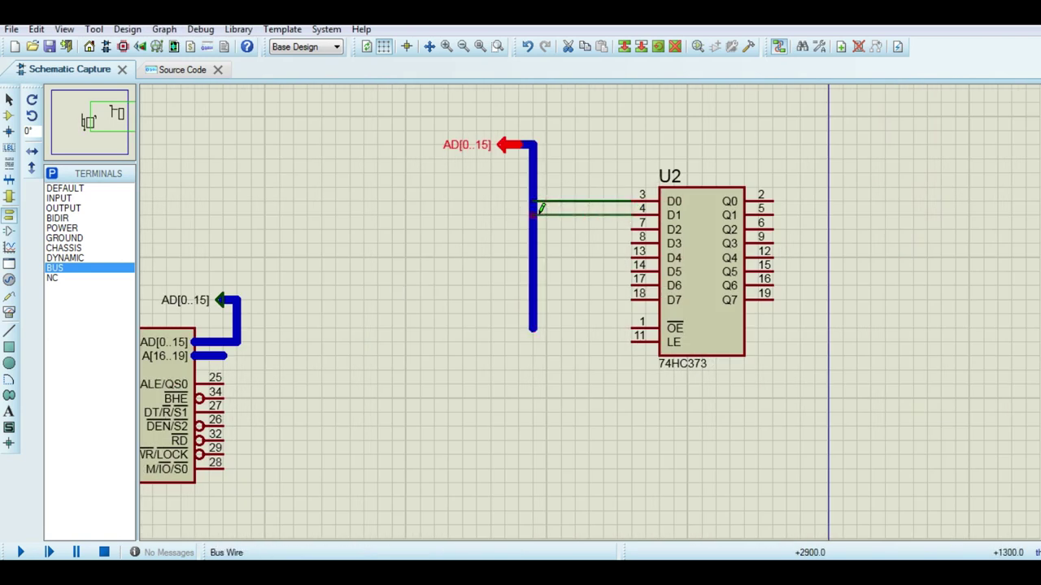
pyautogui.click(533, 214)
pyautogui.click(632, 229)
pyautogui.click(533, 229)
pyautogui.click(632, 243)
pyautogui.click(533, 243)
pyautogui.doubleClick(633, 257)
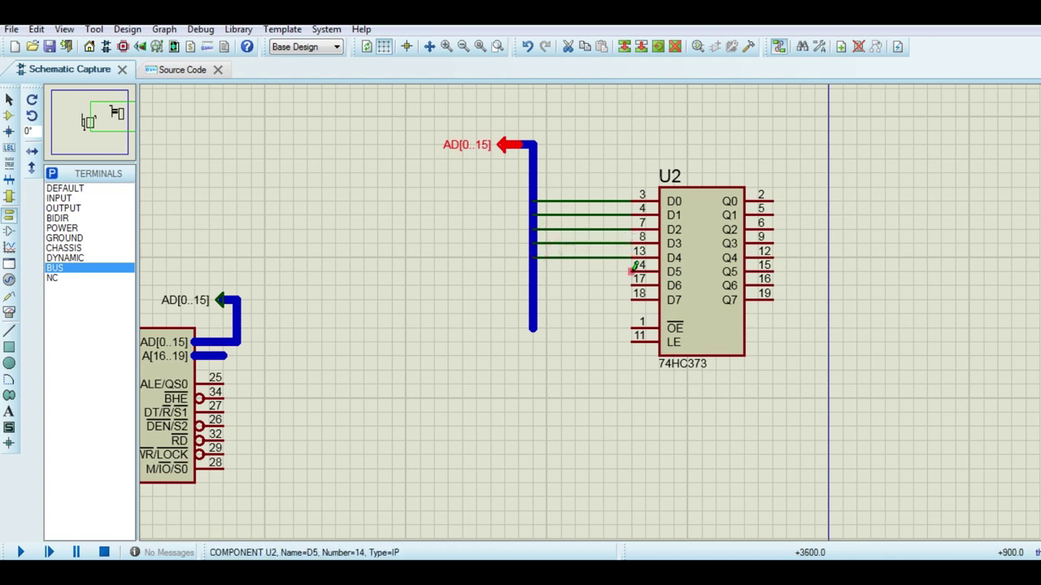
pyautogui.doubleClick(633, 272)
pyautogui.doubleClick(632, 285)
pyautogui.doubleClick(633, 300)
# Step: Place the wire labels AD0 and AD1 on the wires to the latch's D0 and D1 inputs
pyautogui.scroll(3, 541, 299)
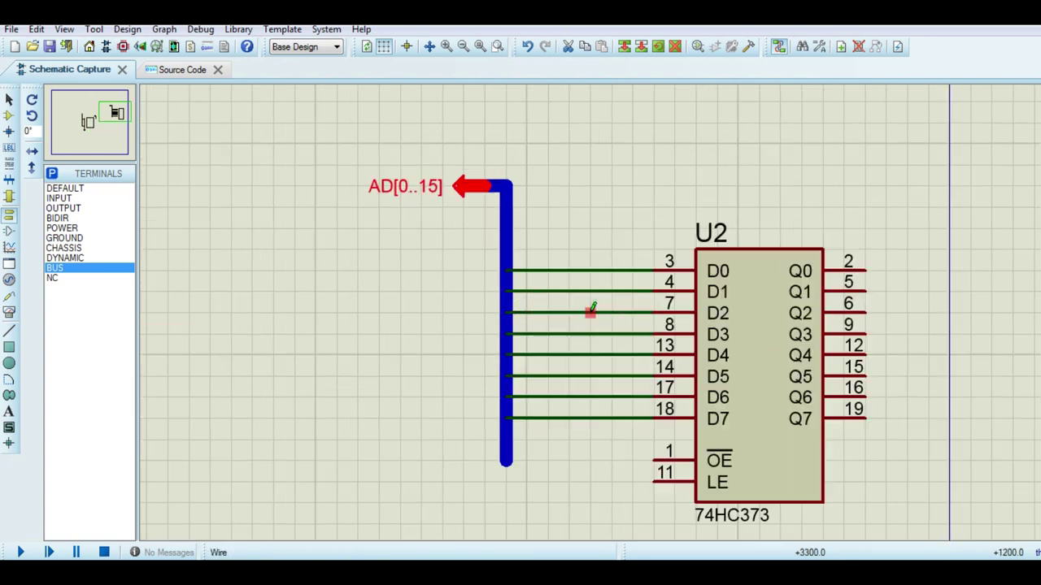
pyautogui.rightClick(558, 249)
pyautogui.click(623, 309)
pyautogui.write('AD')
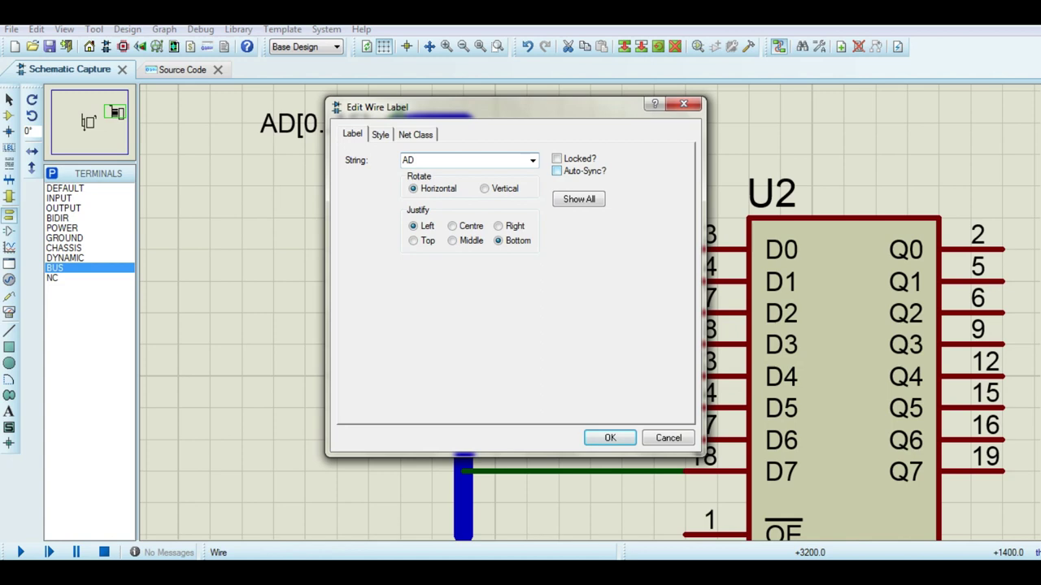
pyautogui.write('0')
pyautogui.press('Return')
pyautogui.rightClick(561, 280)
pyautogui.click(618, 340)
pyautogui.write('AD1')
pyautogui.press('Return')
# Step: Label the wires to the latch's D2 and D3 inputs as AD2 and AD3
pyautogui.rightClick(569, 311)
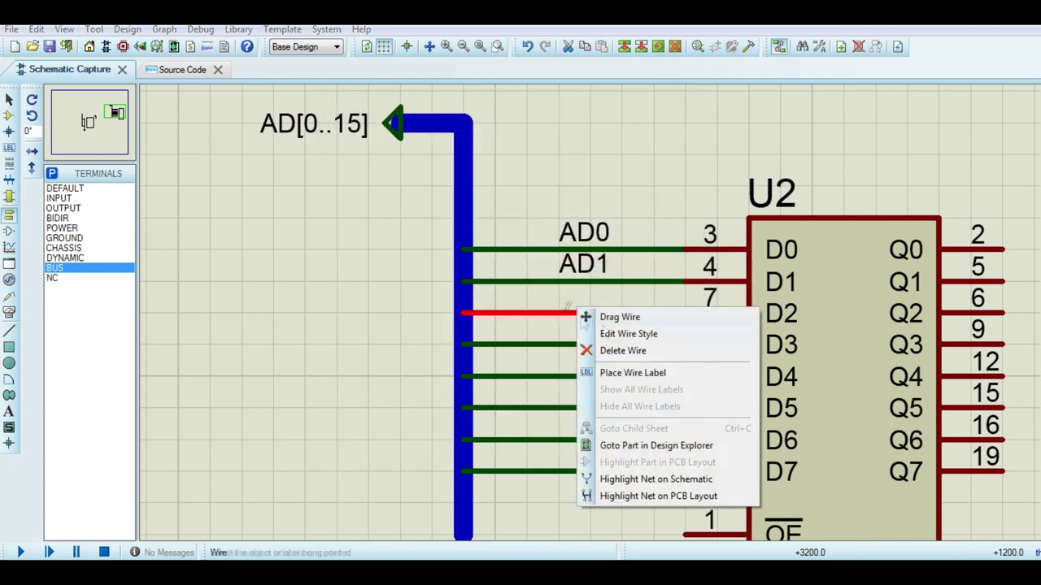
pyautogui.click(632, 372)
pyautogui.write('AD2')
pyautogui.press('Return')
pyautogui.rightClick(558, 344)
pyautogui.click(633, 406)
pyautogui.write('A')
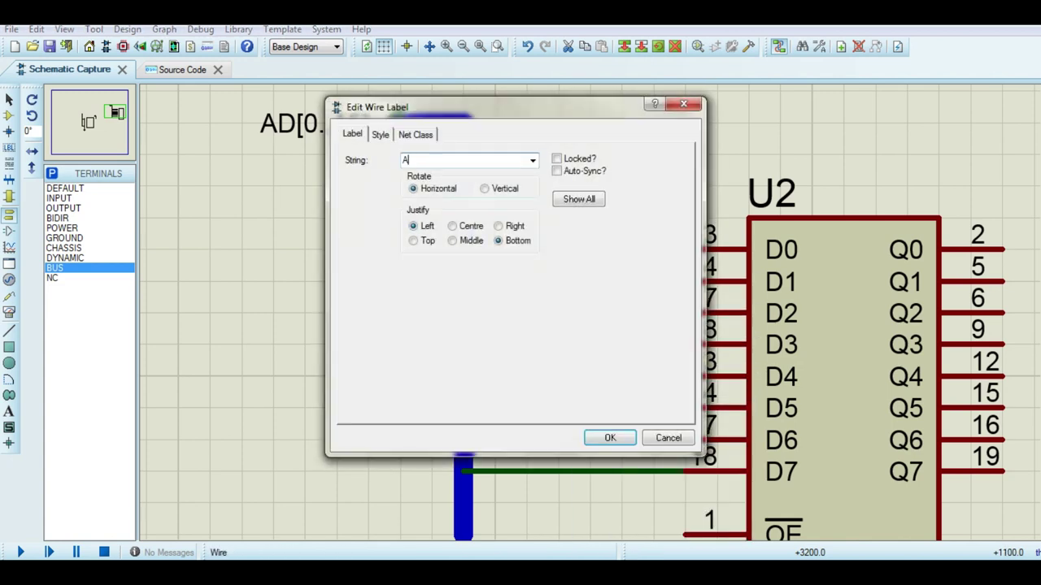
pyautogui.write('D3')
pyautogui.press('Return')
# Step: Label the wires to the latch's D4 and D5 inputs as AD4 and AD5
pyautogui.rightClick(557, 374)
pyautogui.click(631, 235)
pyautogui.write('AD4')
pyautogui.press('Return')
pyautogui.rightClick(559, 405)
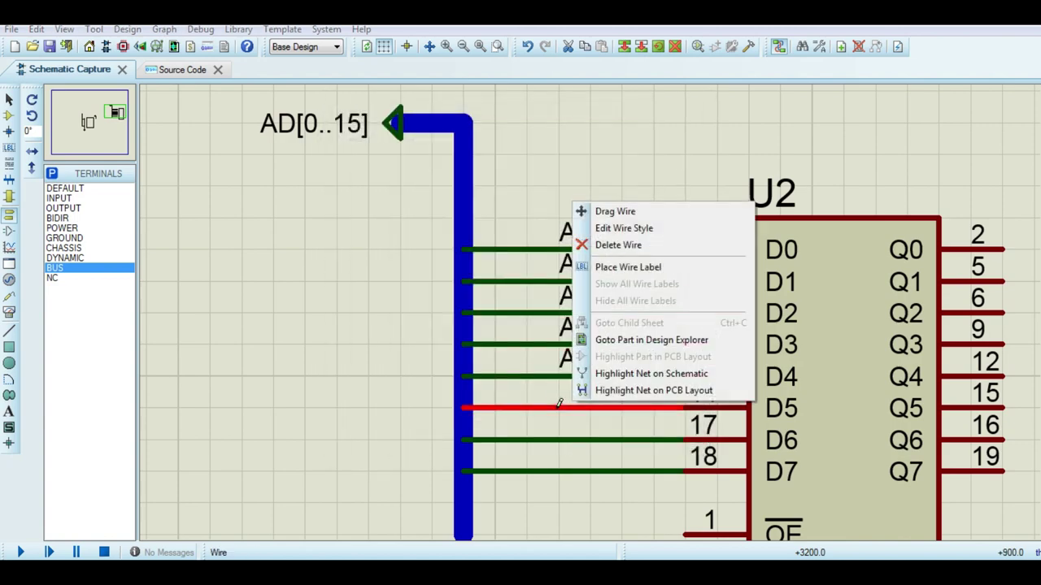
pyautogui.click(628, 267)
pyautogui.write('AD5')
pyautogui.press('Return')
# Step: Label the wires to the latch's D6 and D7 inputs as AD6 and AD7
pyautogui.rightClick(560, 439)
pyautogui.click(628, 302)
pyautogui.write('AD6')
pyautogui.press('Return')
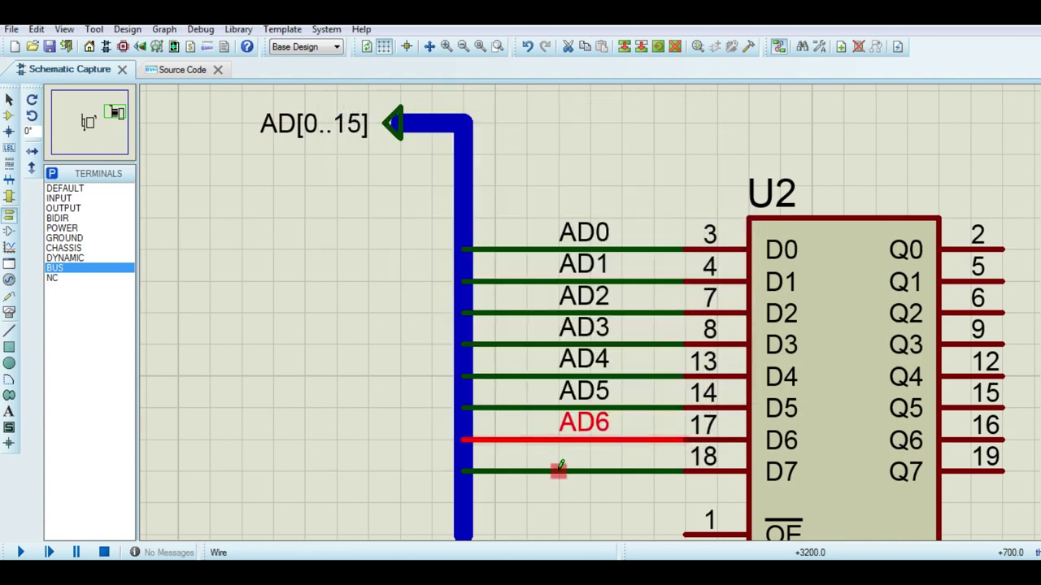
pyautogui.rightClick(559, 470)
pyautogui.click(628, 332)
pyautogui.write('AD7')
pyautogui.press('Return')
# Step: Search the device library for LOGICSTATE and pick the Logic State Source
pyautogui.scroll(-2, 309, 293)
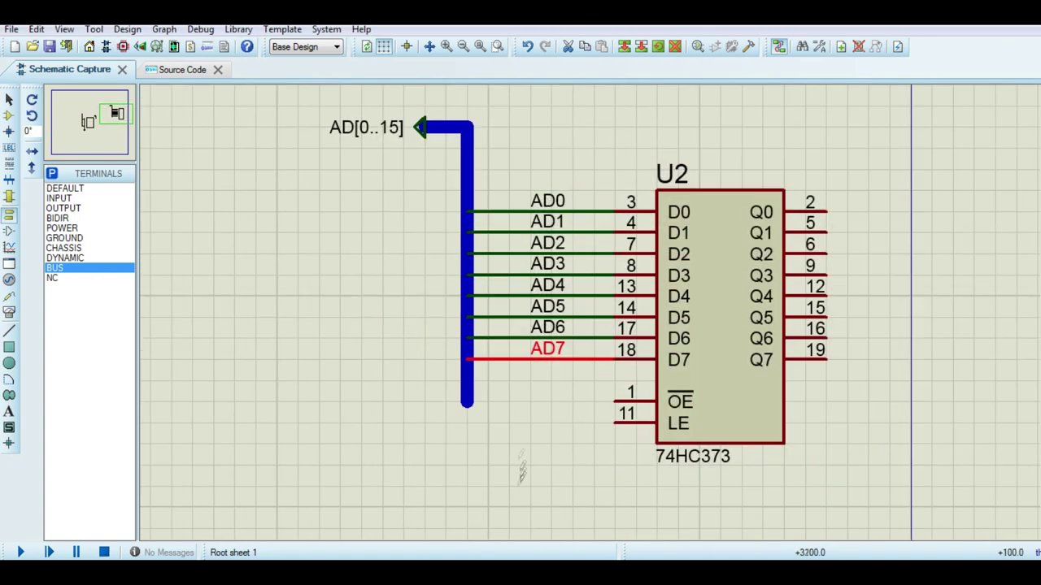
pyautogui.scroll(-2, 522, 472)
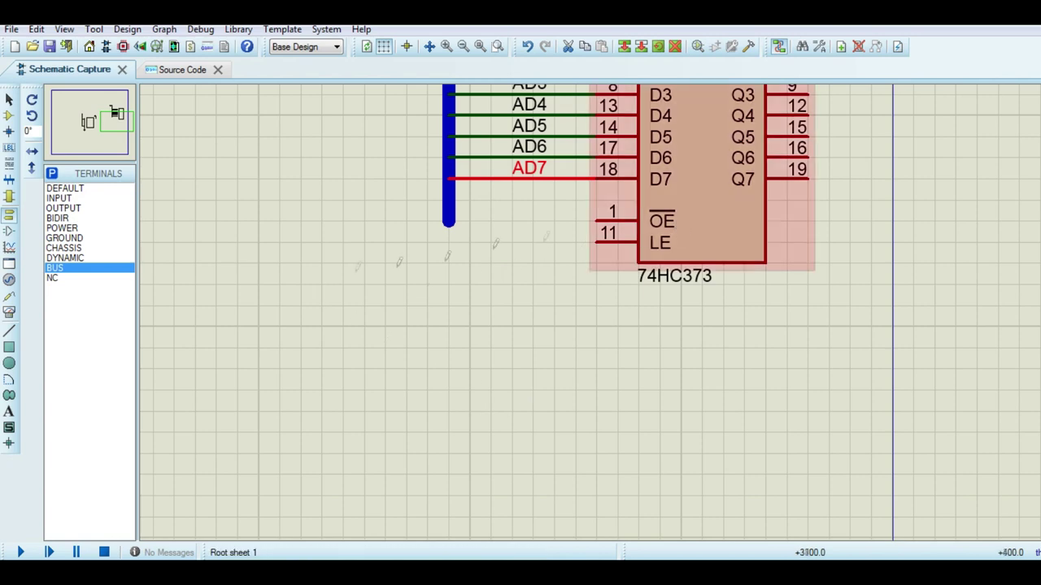
pyautogui.press('p')
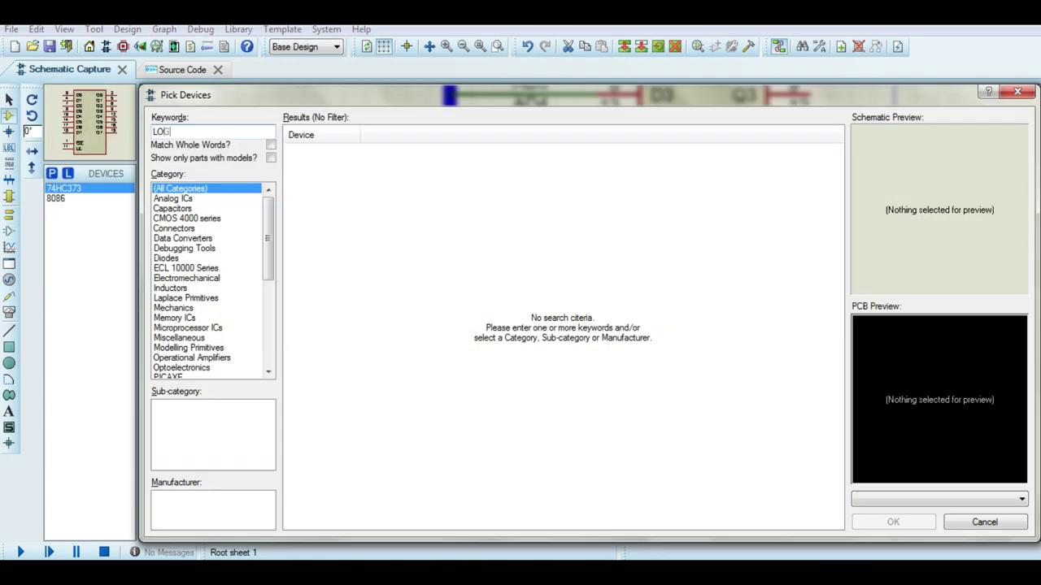
pyautogui.write('LOGICSTATE')
pyautogui.click(418, 155)
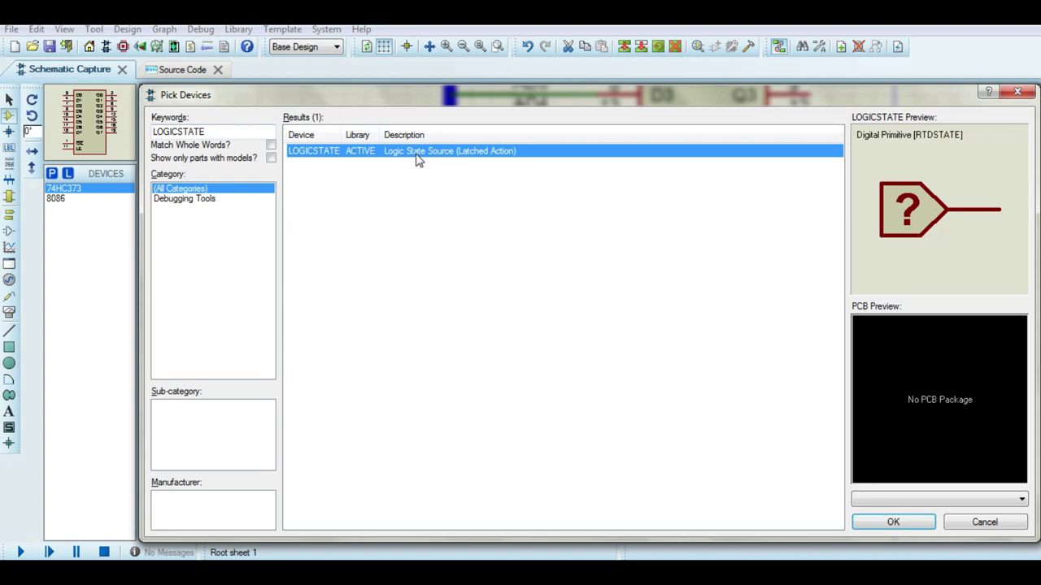
pyautogui.click(890, 522)
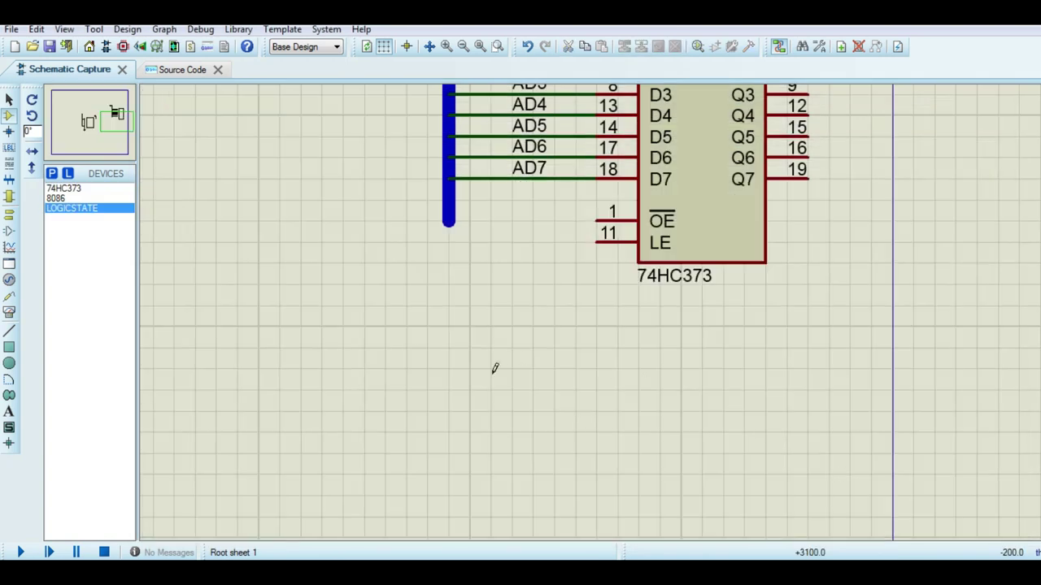
# Step: Place a logic state source below and left of the 74HC373 and wire it to the latch's OE pin
pyautogui.click(505, 348)
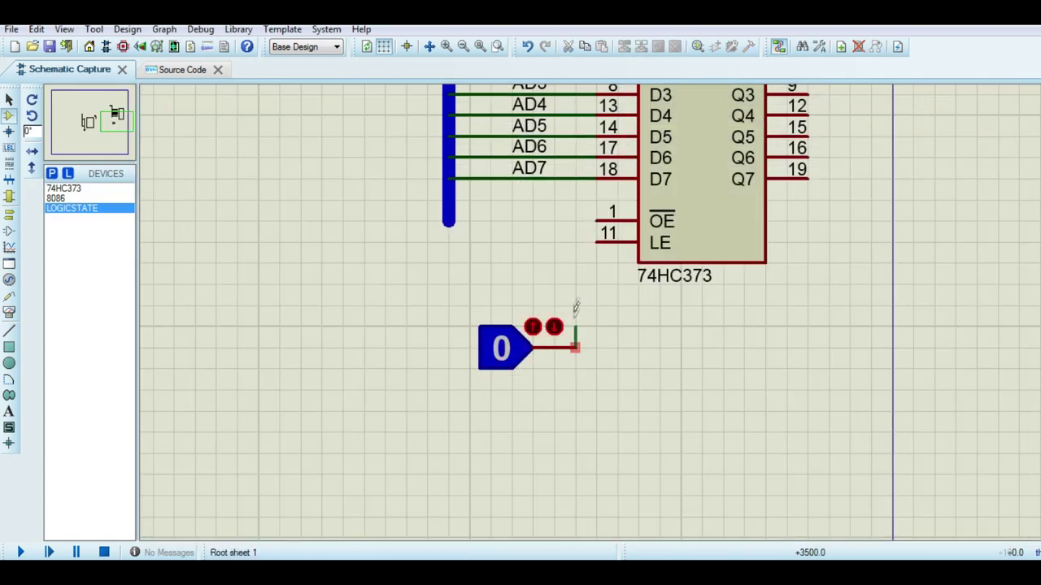
pyautogui.click(576, 348)
pyautogui.click(596, 221)
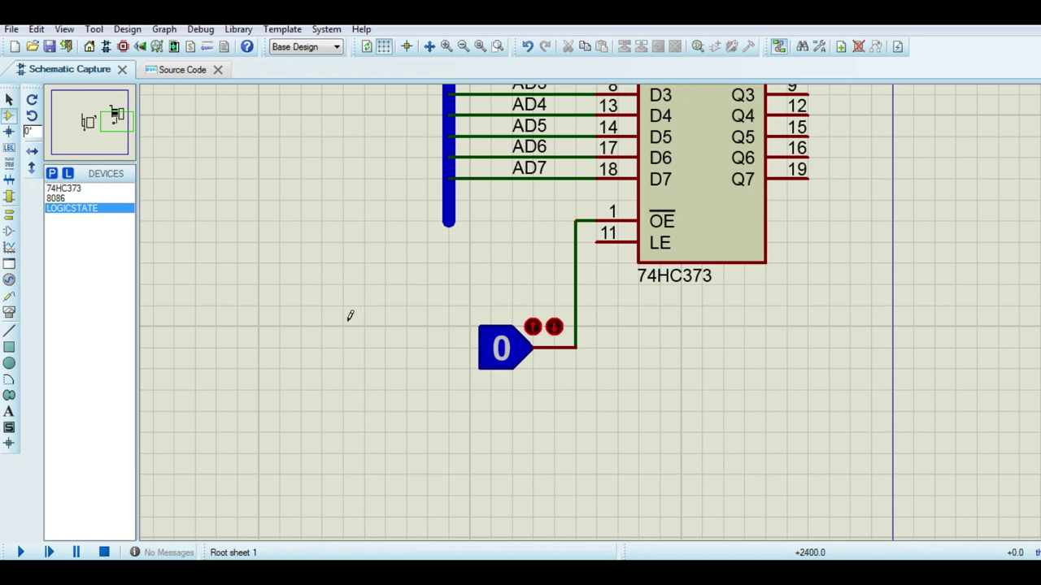
# Step: Wire the 8086's ALE/QS0 pin to the LE pin of the 74HC373
pyautogui.moveTo(350, 316); pyautogui.dragTo(628, 374)
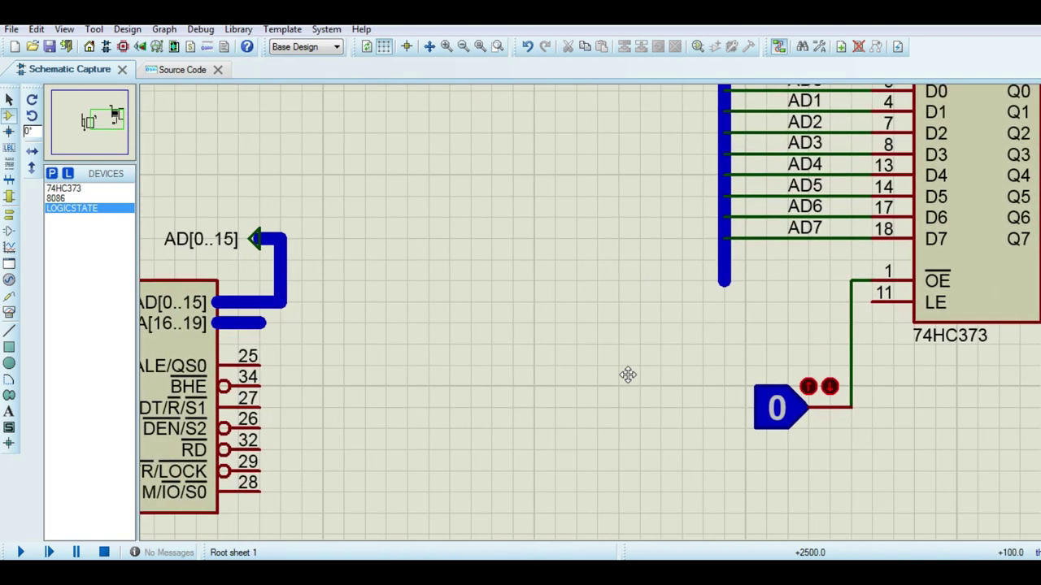
pyautogui.moveTo(429, 365); pyautogui.dragTo(538, 336)
pyautogui.click(406, 335)
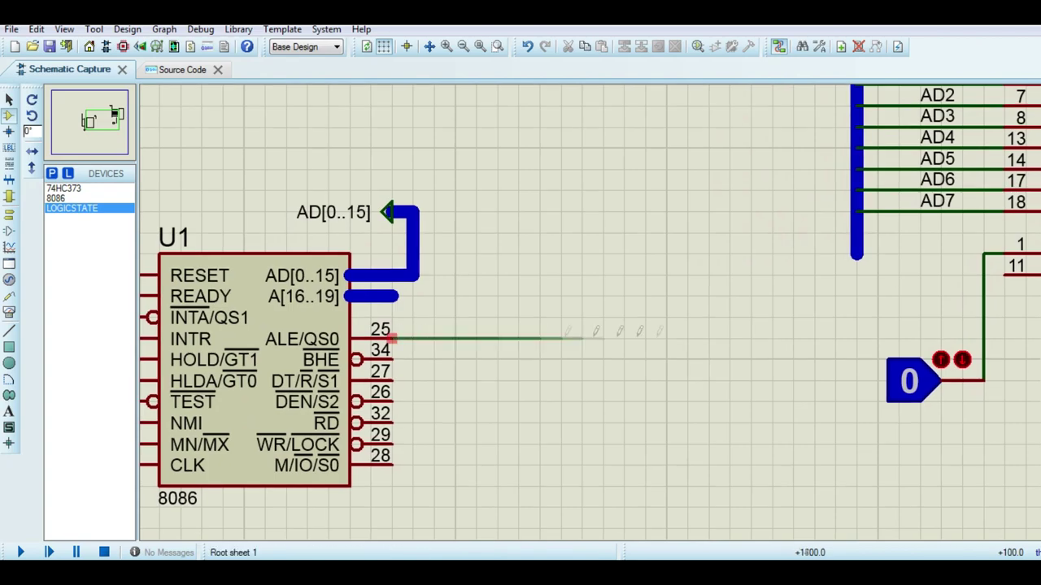
pyautogui.click(1005, 276)
# Step: Pick the 8255A programmable peripheral interface from the device library and place it to the right of the 74HC373
pyautogui.press('F7')
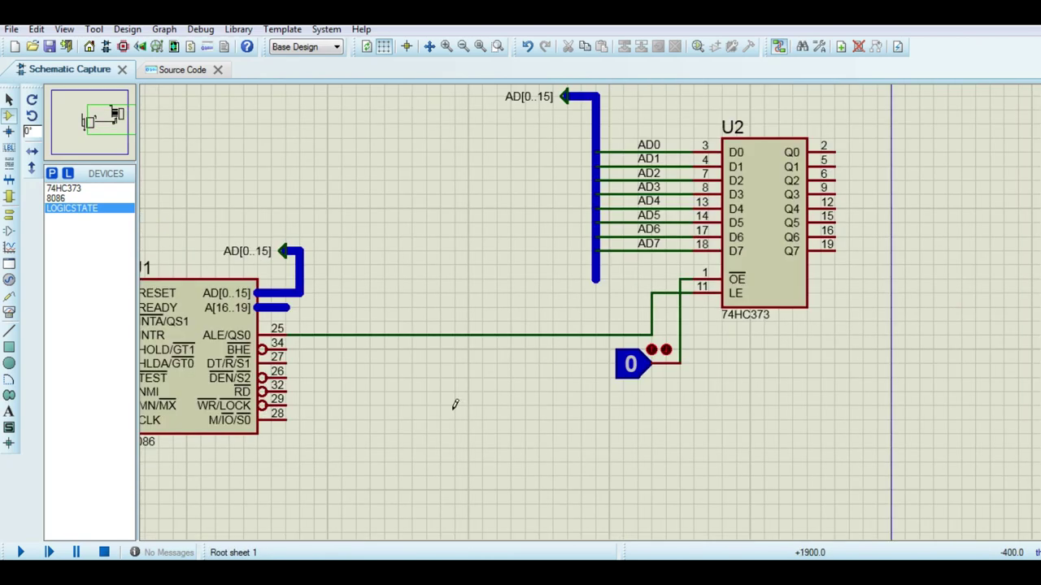
pyautogui.middleClick(873, 397)
pyautogui.click(881, 402)
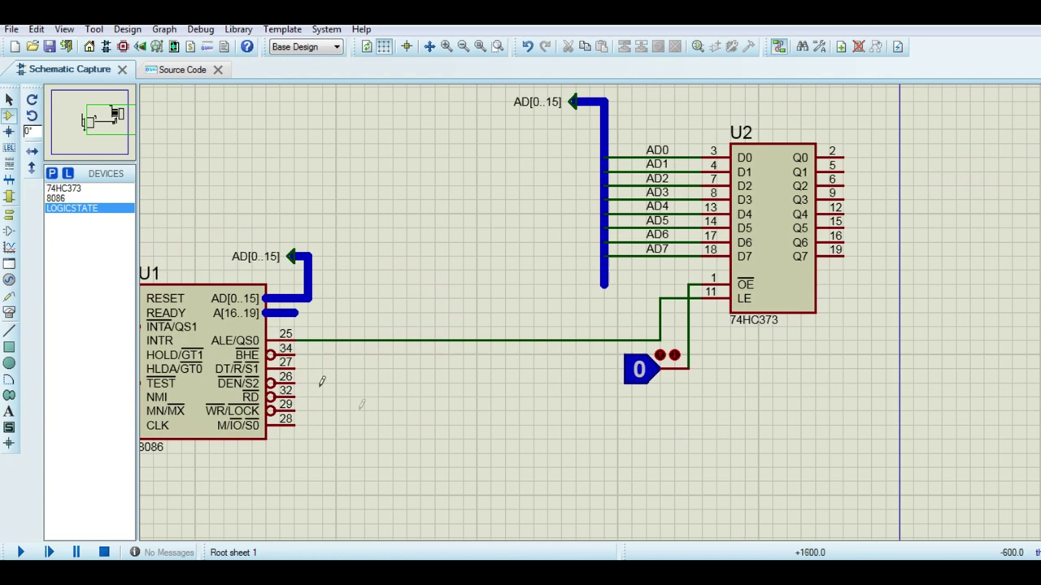
pyautogui.click(51, 173)
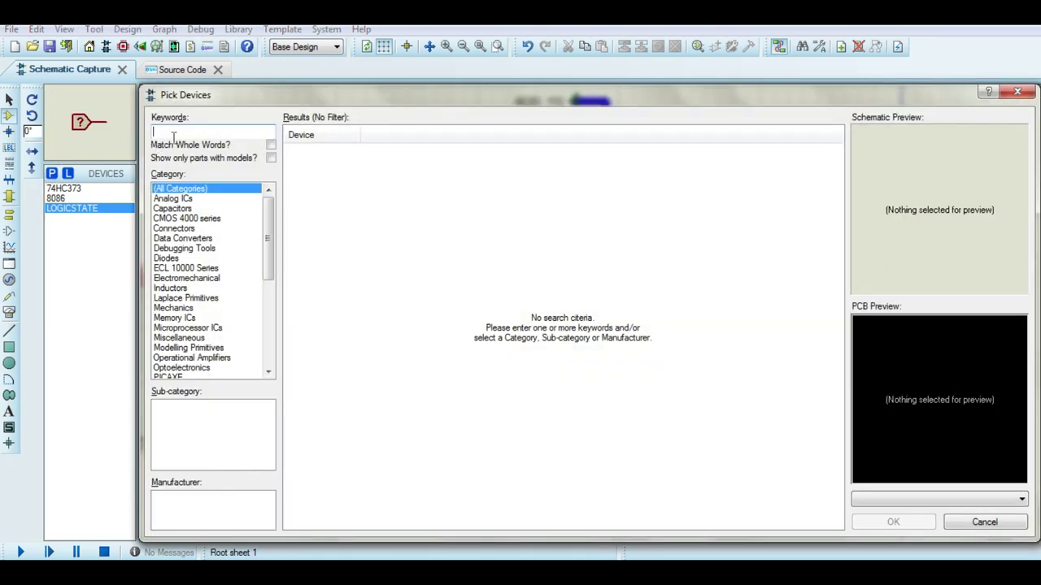
pyautogui.write('8255A')
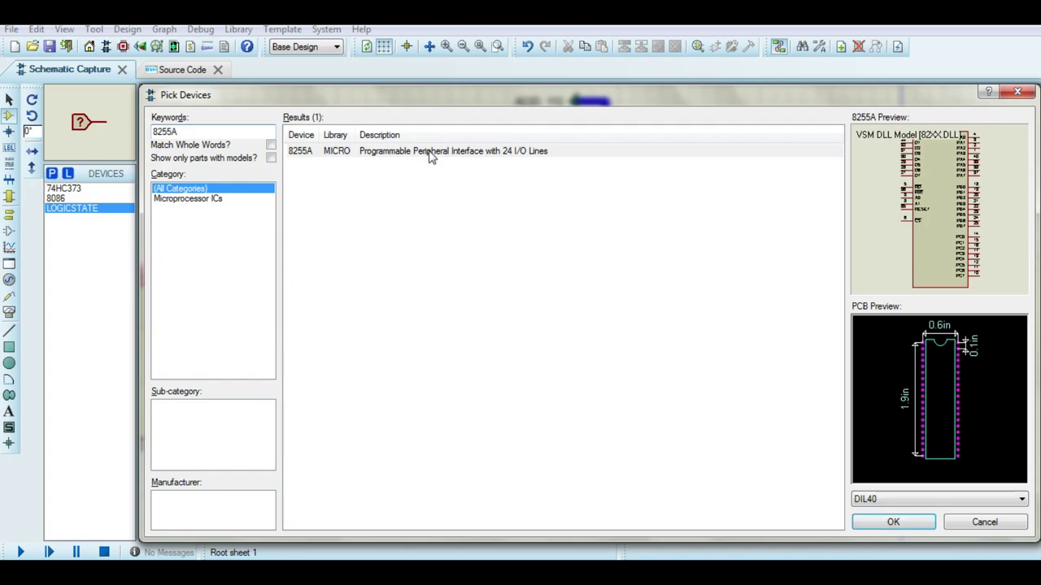
pyautogui.click(431, 153)
pyautogui.click(893, 522)
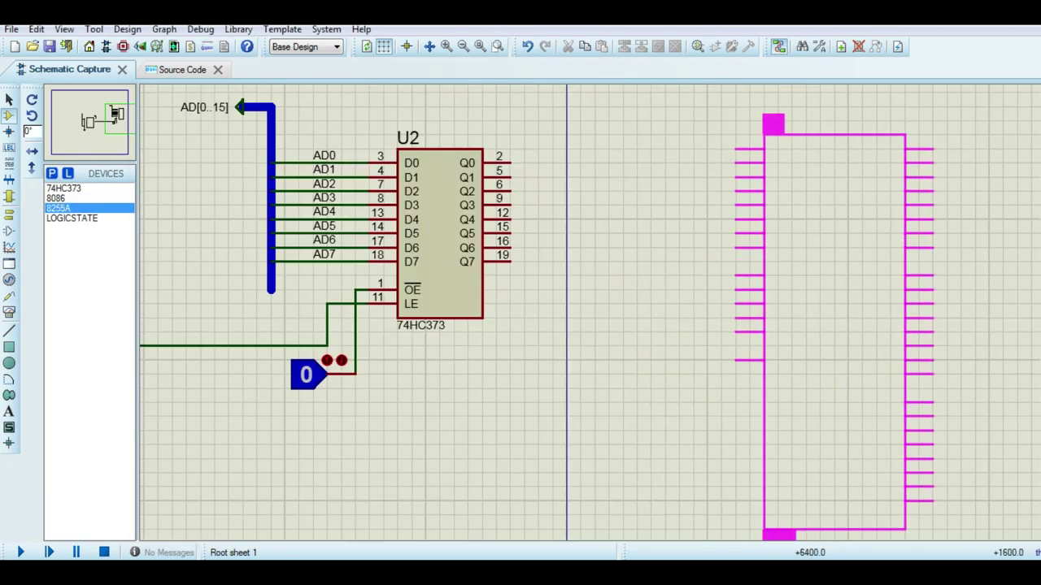
pyautogui.click(779, 120)
# Step: Wire the logic state source's output to the 8255A's CS pin and continue the connection to its RESET pin
pyautogui.middleClick(602, 232)
pyautogui.click(573, 292)
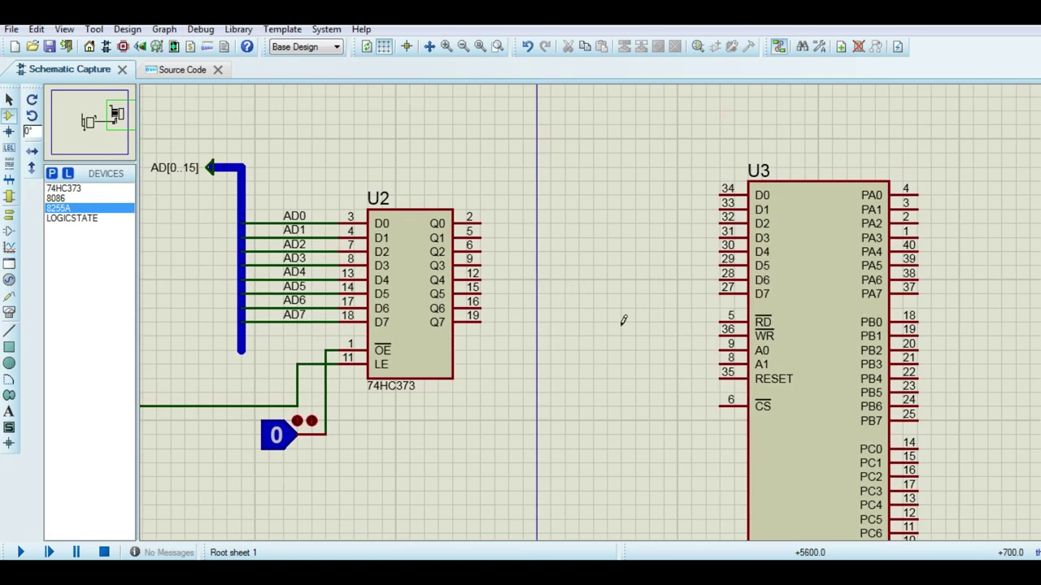
pyautogui.scroll(-2, 623, 319)
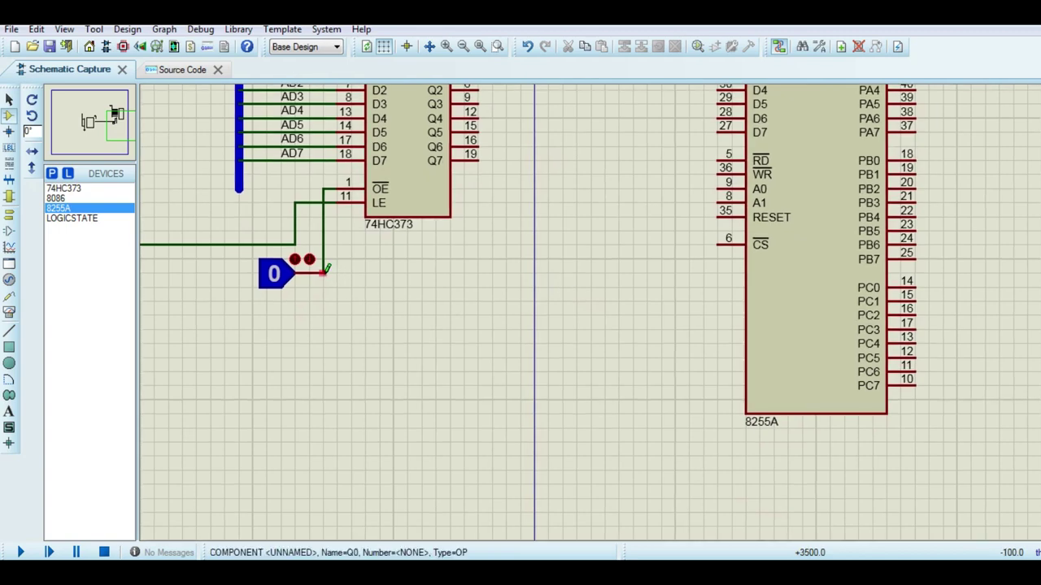
pyautogui.click(325, 272)
pyautogui.click(719, 244)
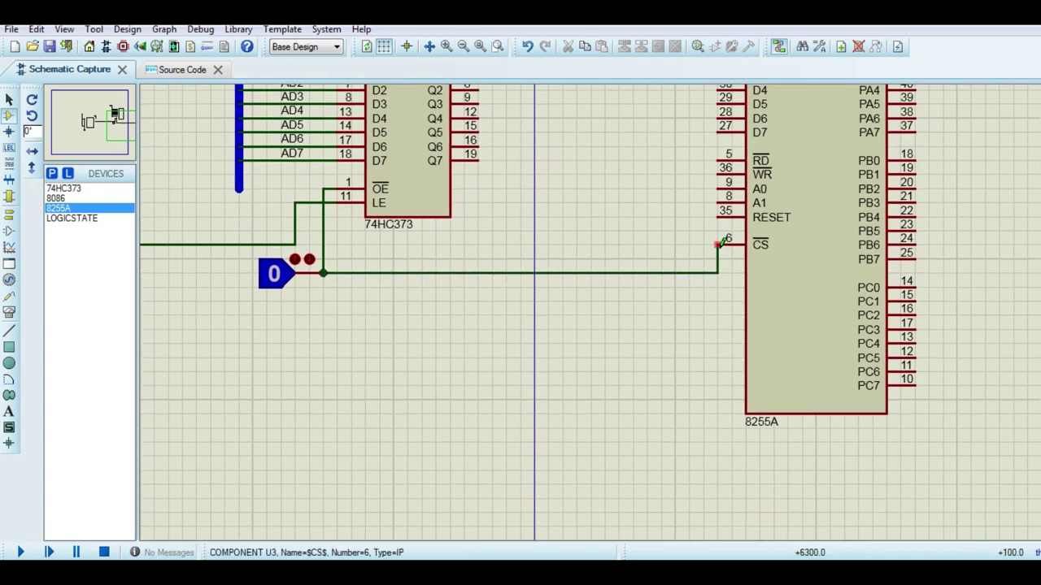
pyautogui.click(719, 244)
pyautogui.click(719, 217)
# Step: Wire the 8086's RD pin to the 8255A's RD pin, routing it below the logic state source
pyautogui.middleClick(652, 365)
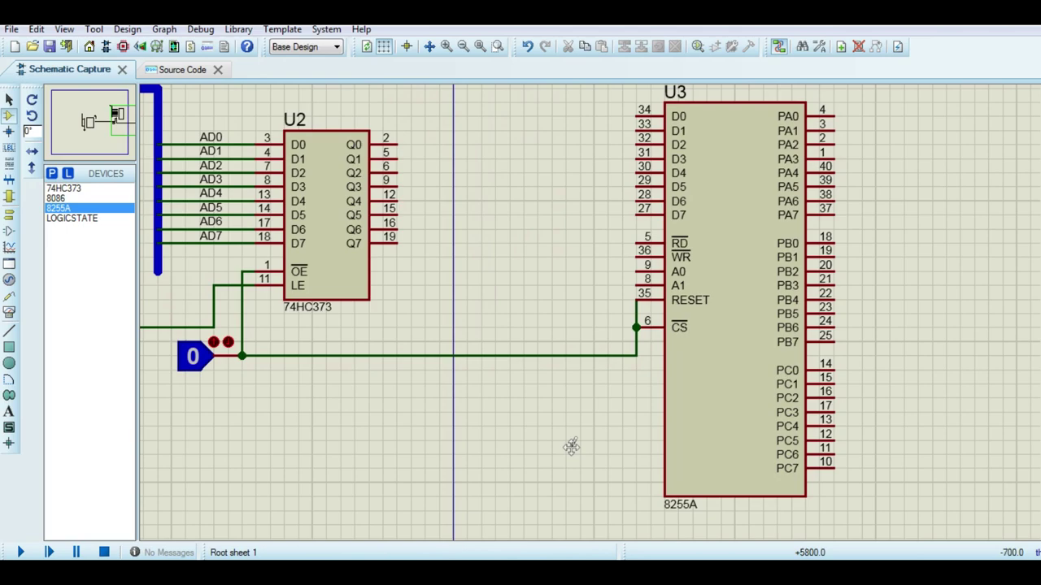
pyautogui.click(571, 447)
pyautogui.scroll(-1, 465, 436)
pyautogui.middleClick(450, 420)
pyautogui.click(743, 398)
pyautogui.scroll(1, 513, 422)
pyautogui.middleClick(569, 244)
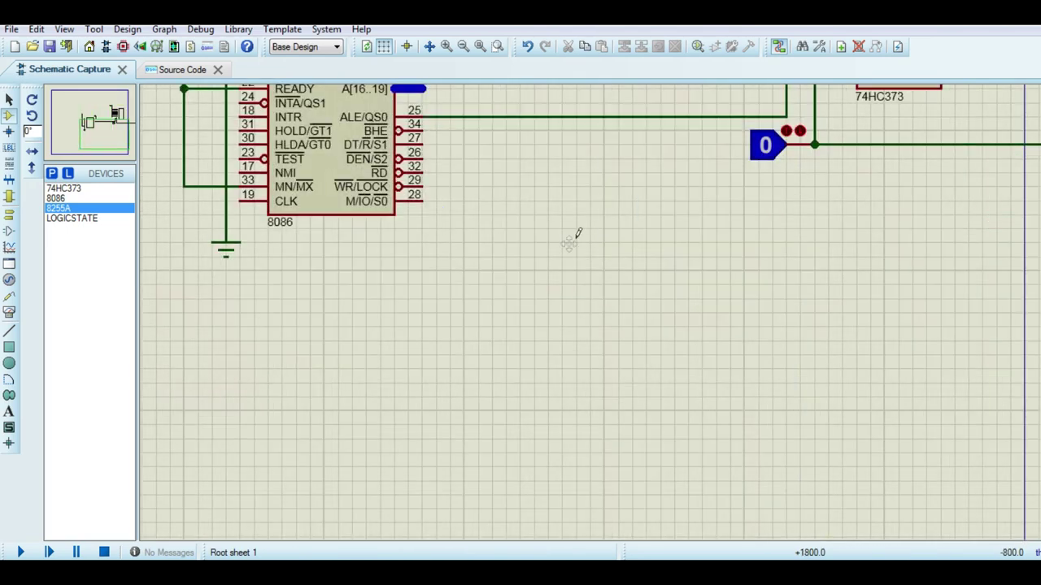
pyautogui.moveTo(577, 233); pyautogui.dragTo(464, 302)
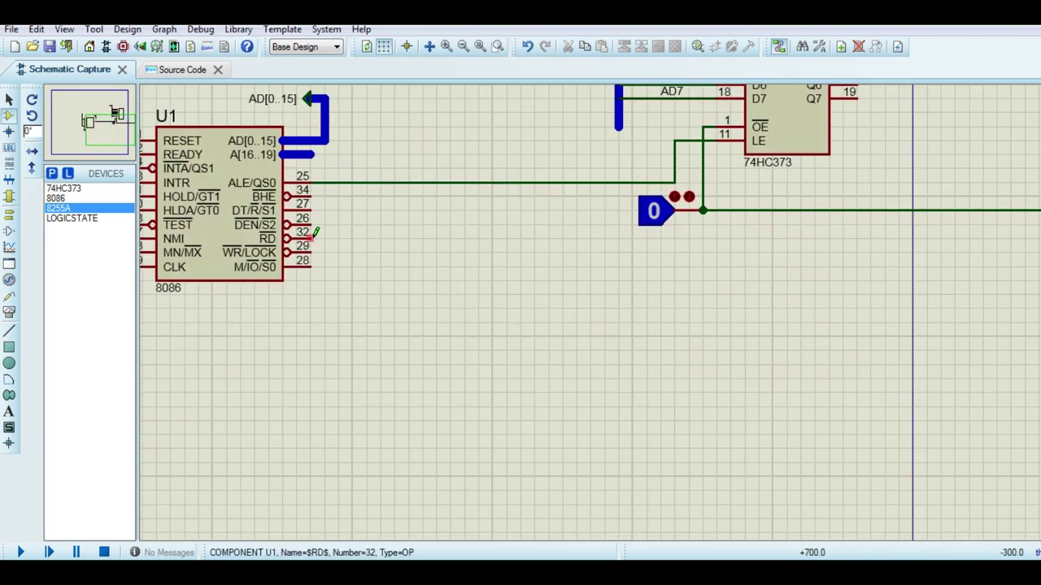
pyautogui.click(315, 232)
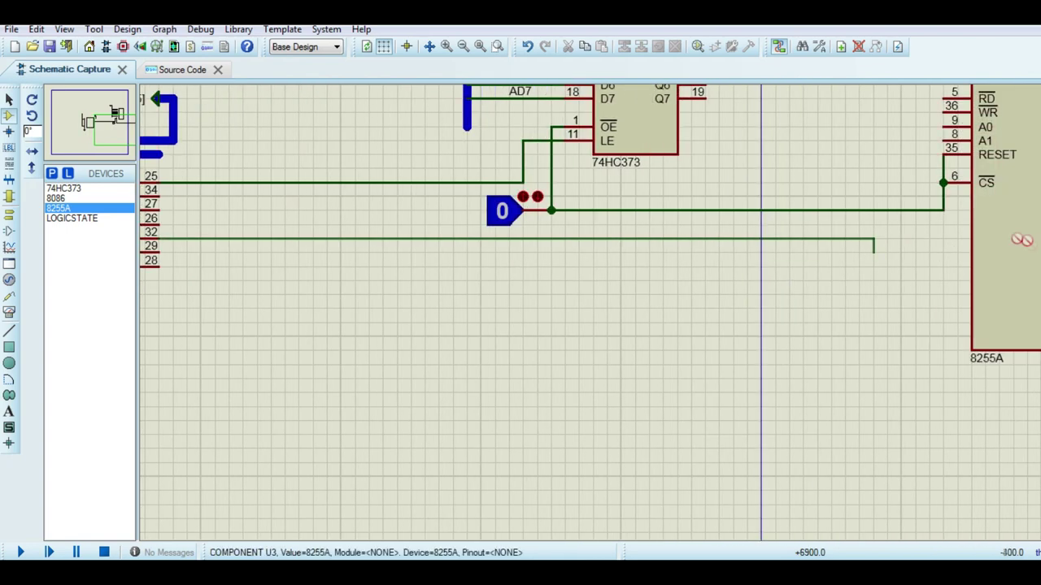
pyautogui.click(860, 138)
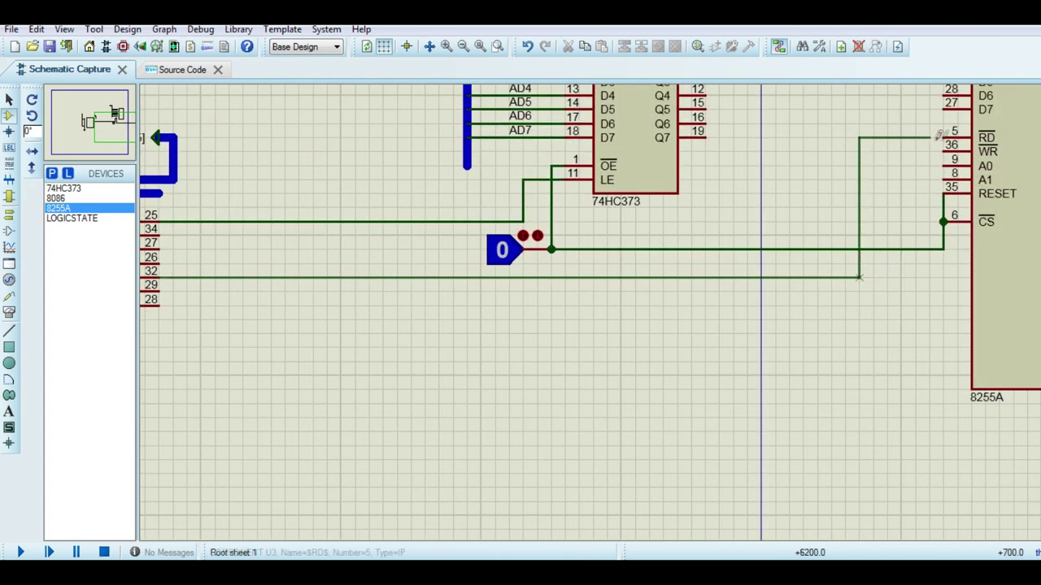
pyautogui.click(943, 137)
# Step: Wire the 8086's WR/LOCK pin to the 8255A's WR pin, running it alongside the RD wire
pyautogui.middleClick(483, 391)
pyautogui.click(705, 366)
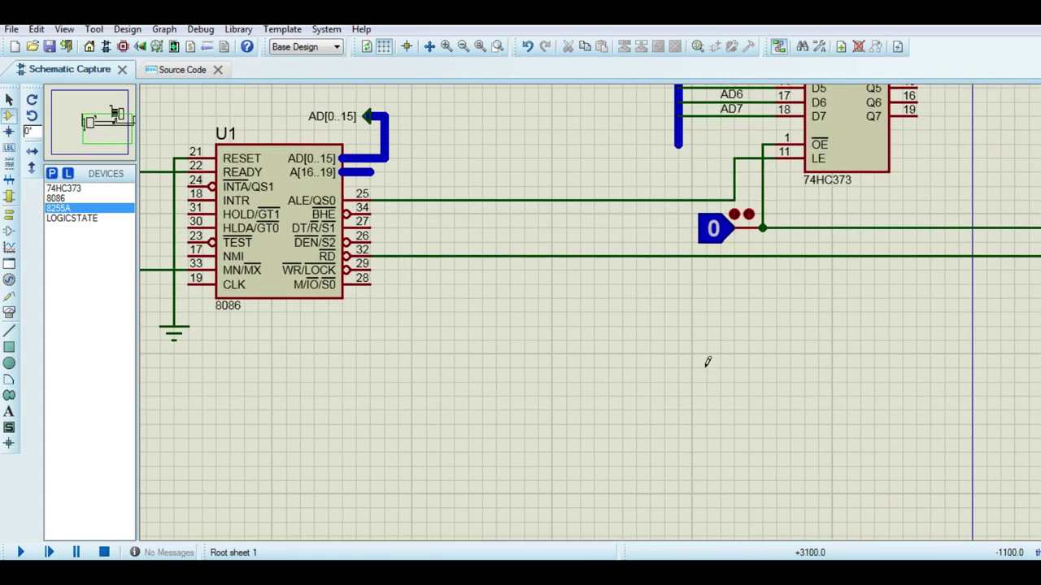
pyautogui.click(374, 267)
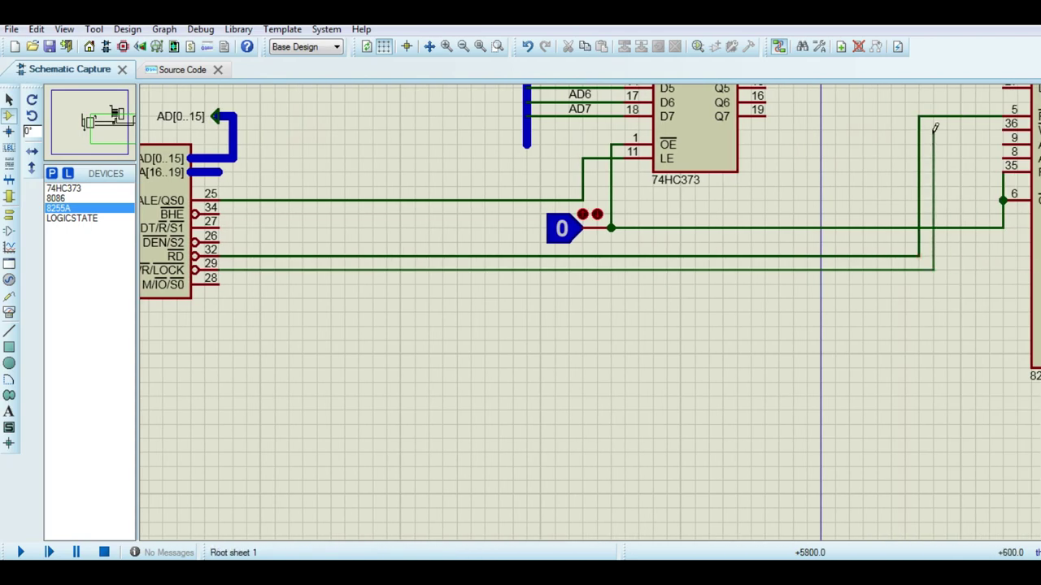
pyautogui.click(935, 124)
pyautogui.scroll(-1, 930, 321)
pyautogui.scroll(1, 759, 363)
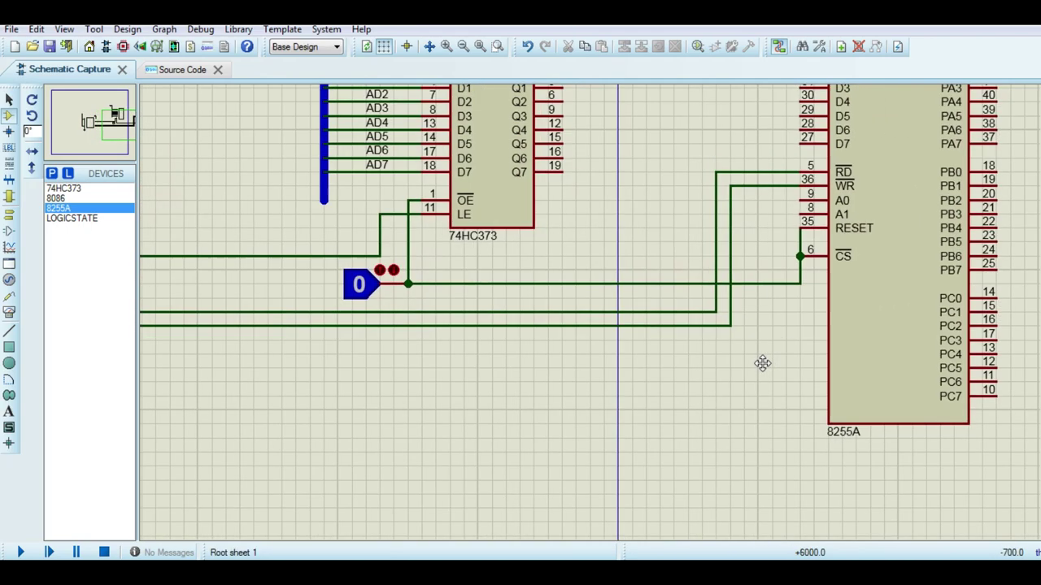
# Step: Wire the 74HC373's Q1 output to the 8255A's A0 pin and its Q2 output to the A1 pin
pyautogui.scroll(-1, 546, 339)
pyautogui.scroll(1, 546, 341)
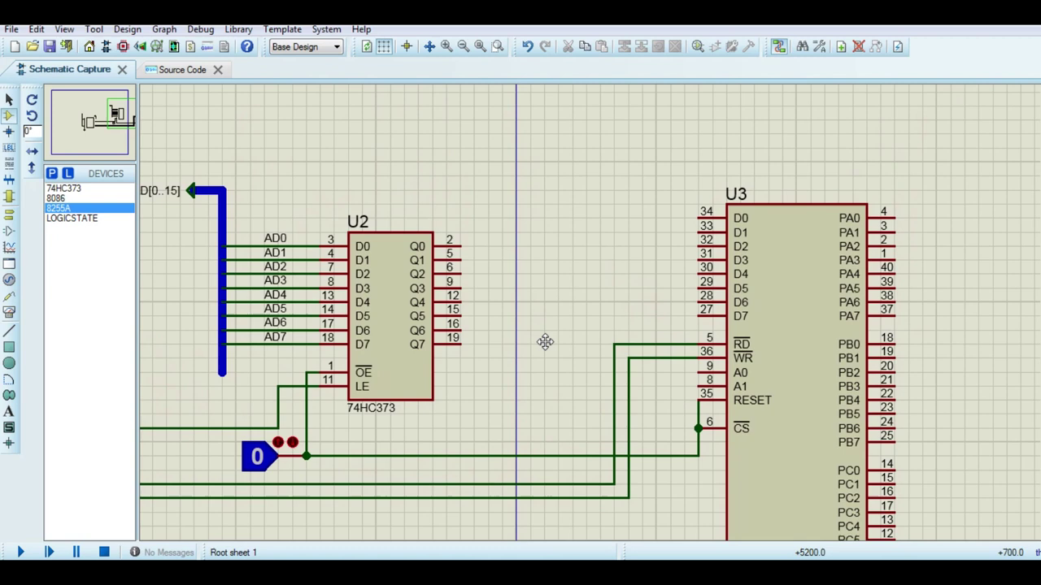
pyautogui.click(465, 259)
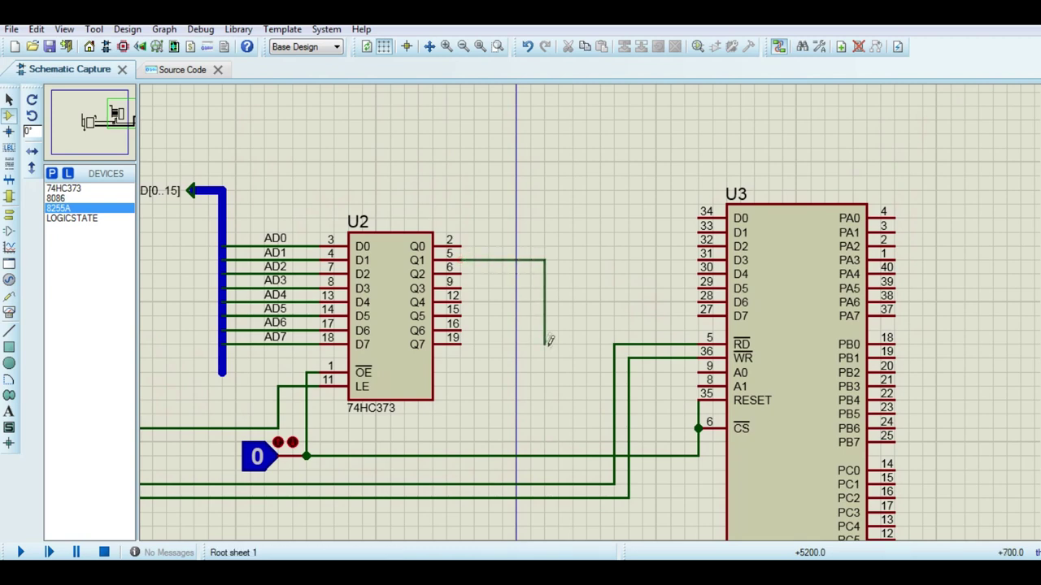
pyautogui.click(699, 372)
pyautogui.click(462, 273)
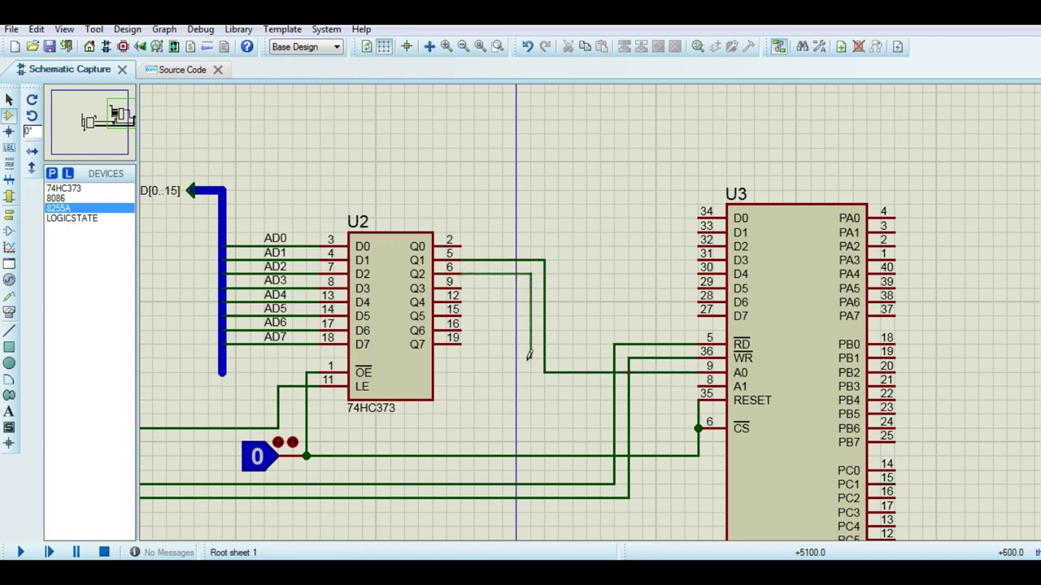
pyautogui.click(699, 387)
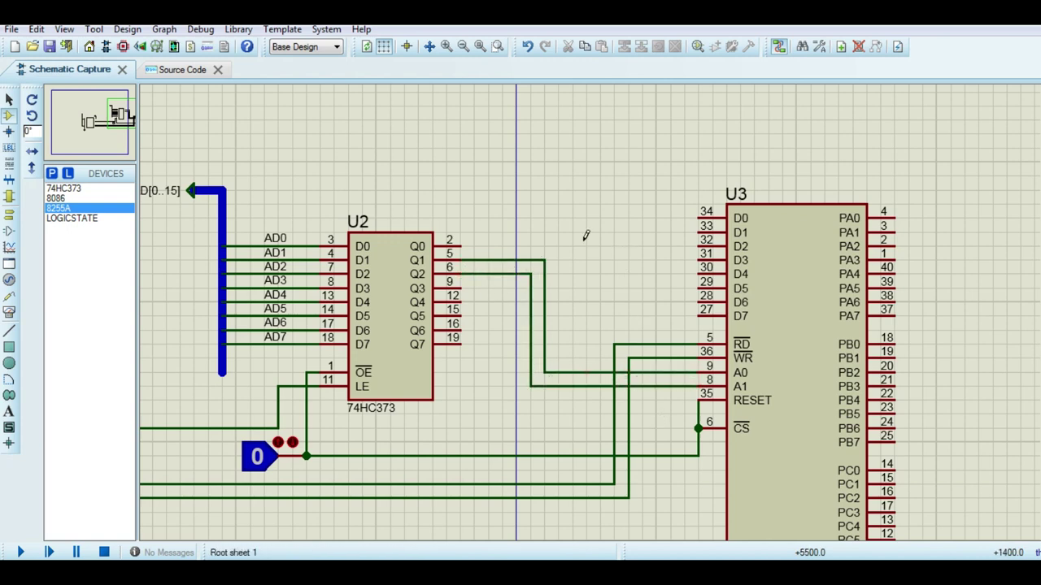
# Step: Place a bus terminal above and between the 74HC373 and 8255A, and draw a bus from it down past the 8255A's data pins
pyautogui.rightClick(583, 177)
pyautogui.click(902, 410)
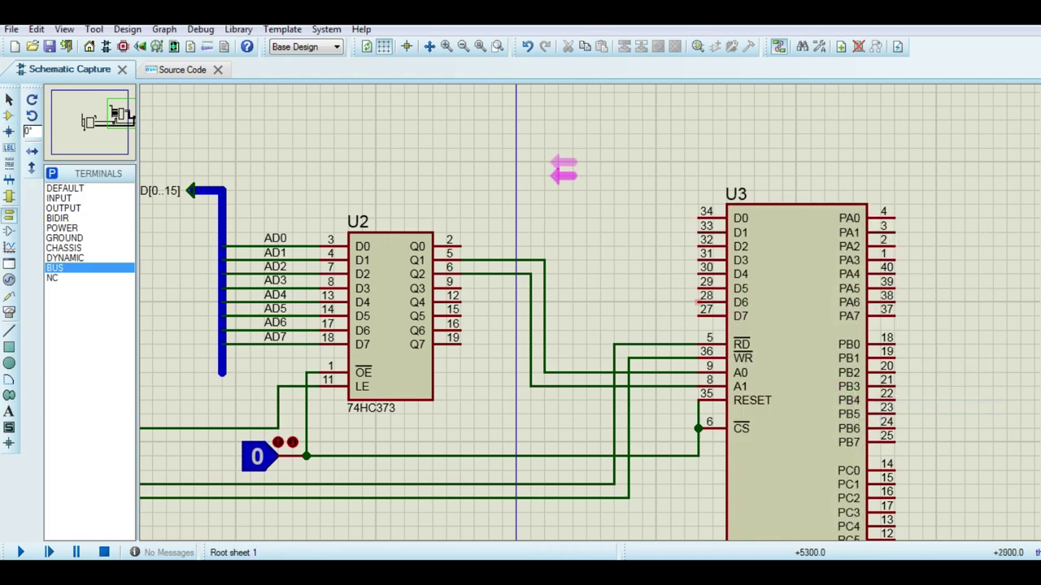
pyautogui.click(586, 191)
pyautogui.click(600, 190)
pyautogui.doubleClick(600, 331)
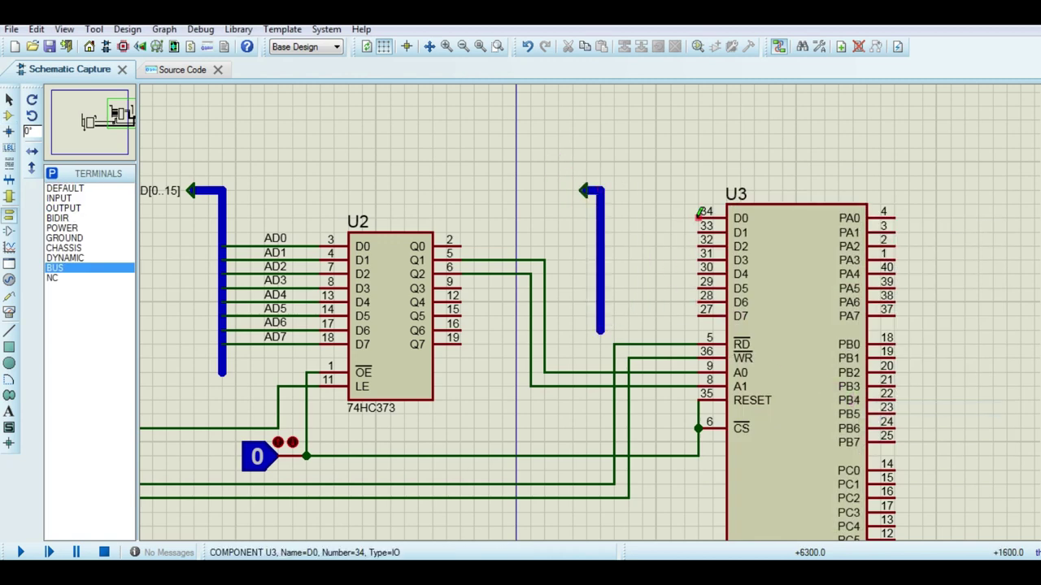
# Step: Wire each of the 8255A's data pins D0 to D7 straight across to the new bus
pyautogui.click(698, 218)
pyautogui.click(600, 218)
pyautogui.click(699, 233)
pyautogui.click(600, 232)
pyautogui.click(699, 246)
pyautogui.click(600, 246)
pyautogui.click(700, 260)
pyautogui.click(600, 260)
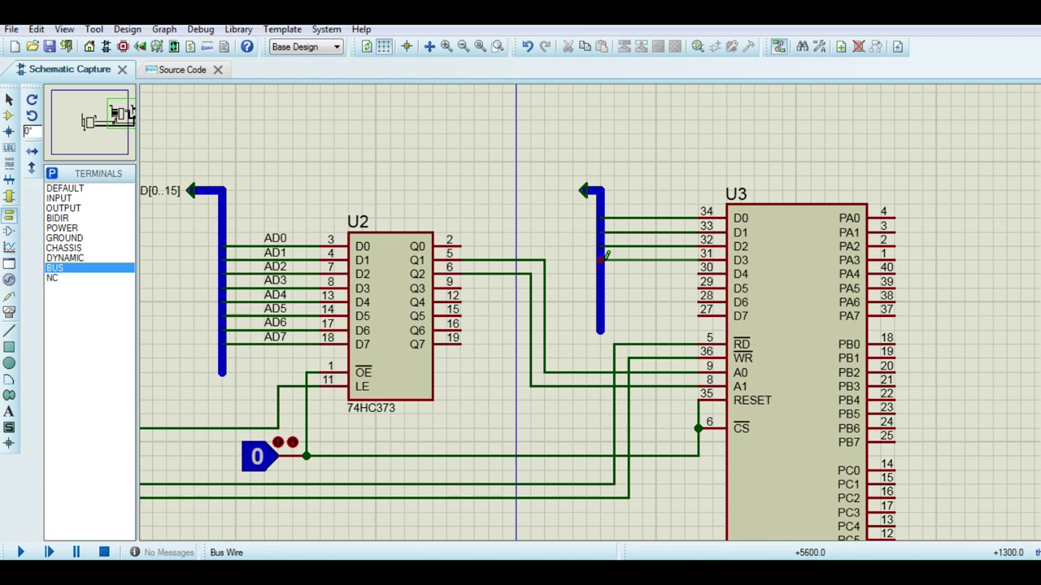
pyautogui.click(700, 274)
pyautogui.click(600, 274)
pyautogui.click(699, 287)
pyautogui.click(600, 288)
pyautogui.click(700, 302)
pyautogui.click(600, 301)
pyautogui.click(700, 317)
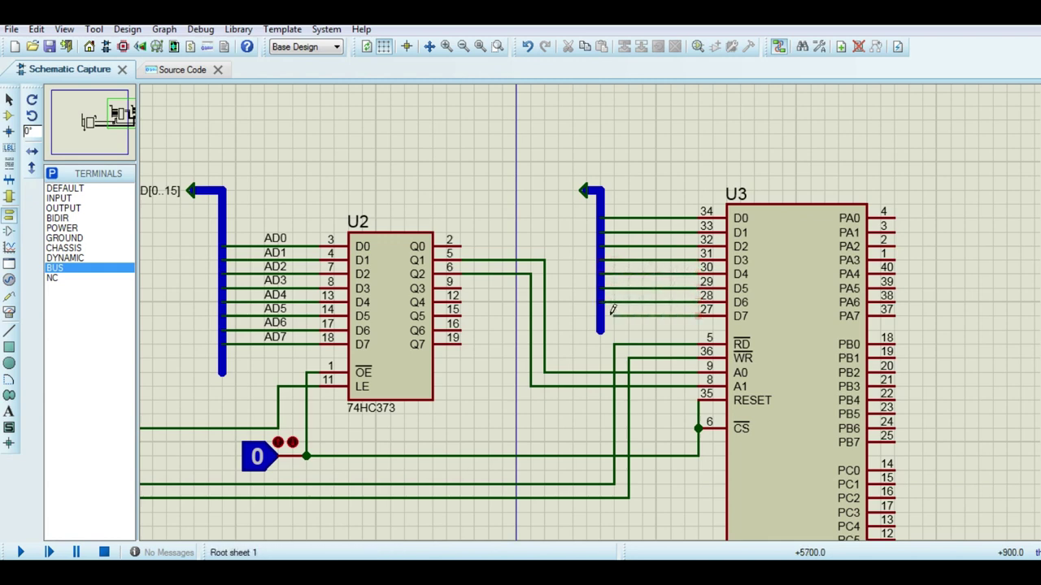
pyautogui.click(600, 316)
# Step: Label the bus terminal beside the 8255A as AD[0..15]
pyautogui.scroll(1, 658, 233)
pyautogui.doubleClick(438, 224)
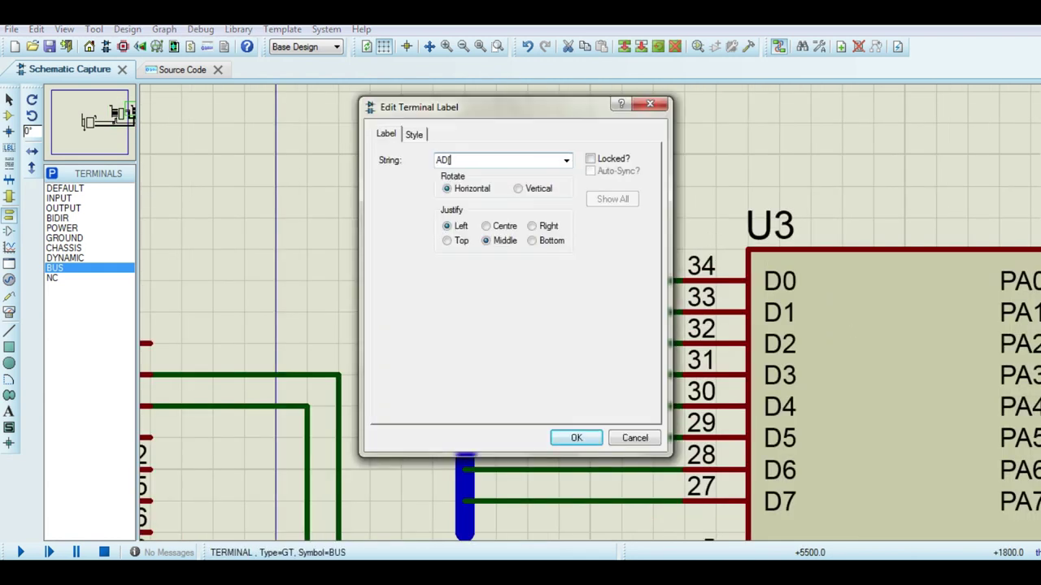
pyautogui.press('Return')
# Step: Label the wires on the 8255A's D0 to D3 pins AD0, AD1, AD2 and AD3
pyautogui.rightClick(559, 281)
pyautogui.click(609, 341)
pyautogui.write('AD0')
pyautogui.press('Return')
pyautogui.rightClick(561, 312)
pyautogui.click(628, 375)
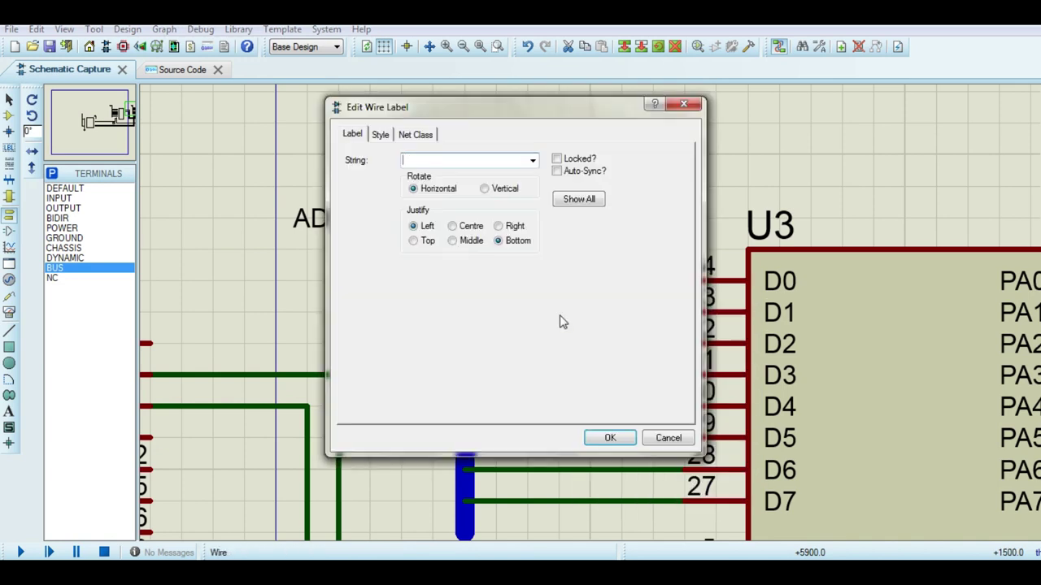
pyautogui.write('AD1')
pyautogui.press('Return')
pyautogui.rightClick(574, 343)
pyautogui.click(612, 408)
pyautogui.write('AD2')
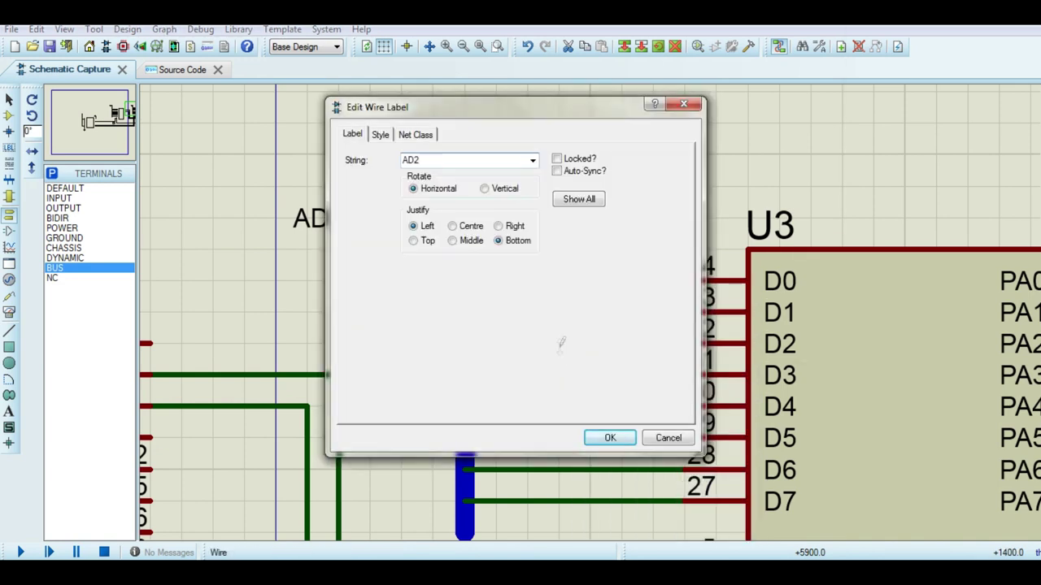
pyautogui.press('Return')
pyautogui.rightClick(575, 373)
pyautogui.click(612, 236)
pyautogui.write('AD3')
pyautogui.click(610, 437)
# Step: Label the wires on the 8255A's D4 to D7 pins AD4, AD5, AD6 and AD7
pyautogui.rightClick(572, 407)
pyautogui.click(627, 262)
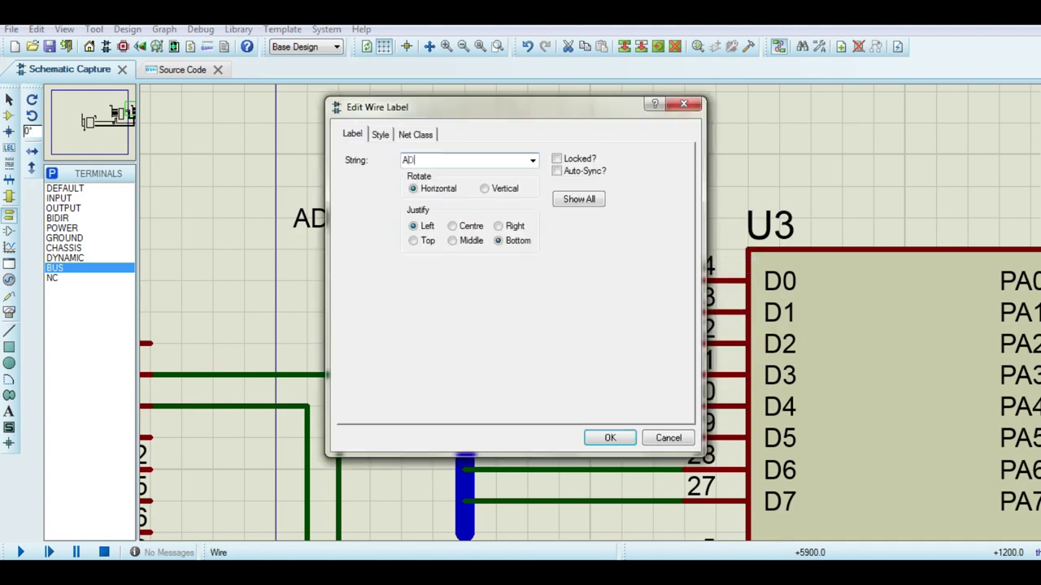
pyautogui.write('AD4')
pyautogui.click(610, 437)
pyautogui.rightClick(562, 470)
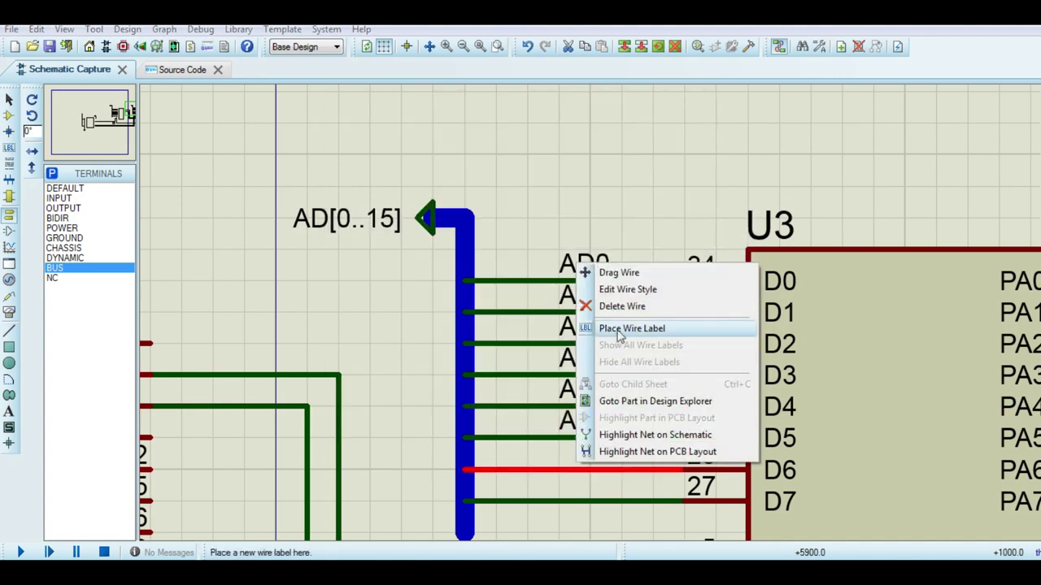
pyautogui.click(630, 327)
pyautogui.write('AD6')
pyautogui.click(610, 437)
pyautogui.rightClick(567, 502)
pyautogui.click(632, 359)
pyautogui.write('AD7')
pyautogui.click(607, 437)
# Step: Pick the 7SEG-MPX1-CA common-anode display from the device library and place it above and to the right of the 8255A
pyautogui.scroll(-4, 439, 495)
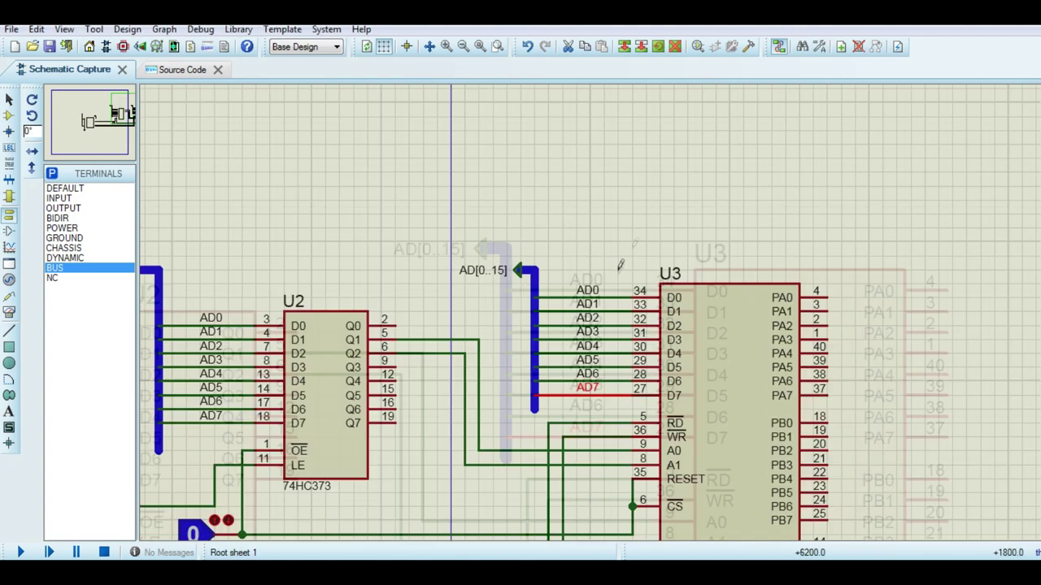
pyautogui.scroll(5, 593, 307)
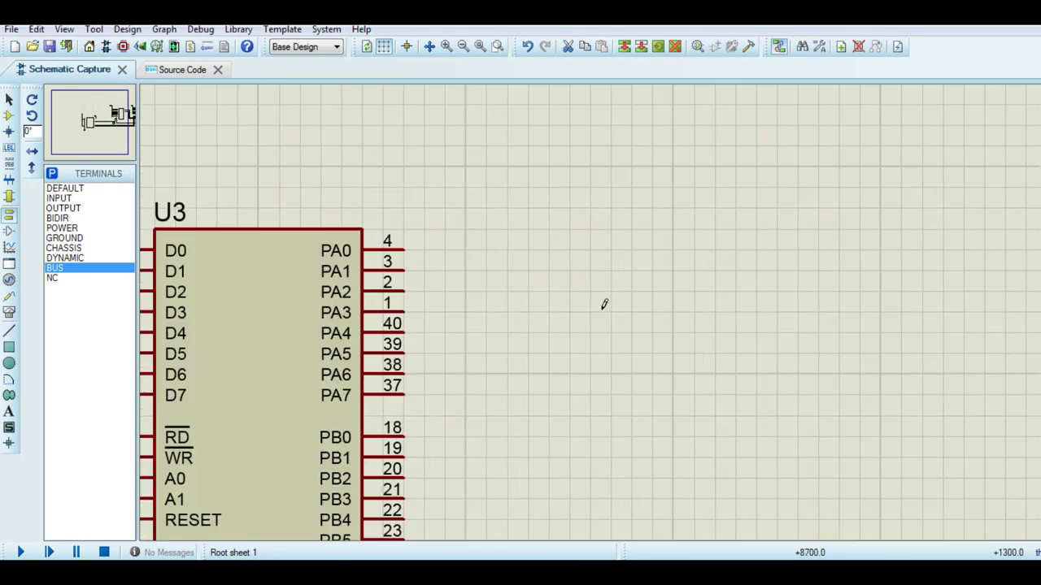
pyautogui.click(9, 115)
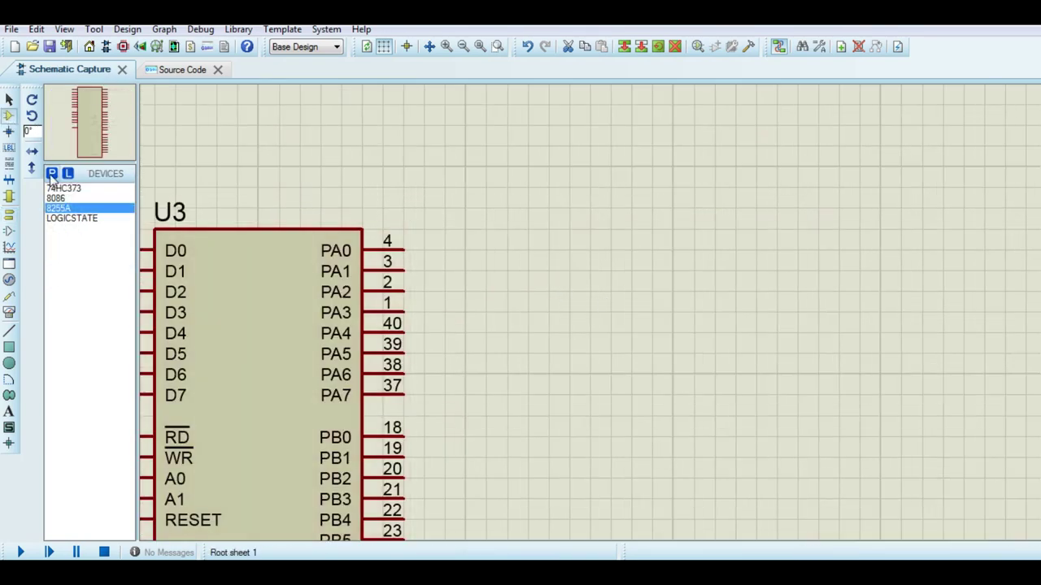
pyautogui.click(52, 175)
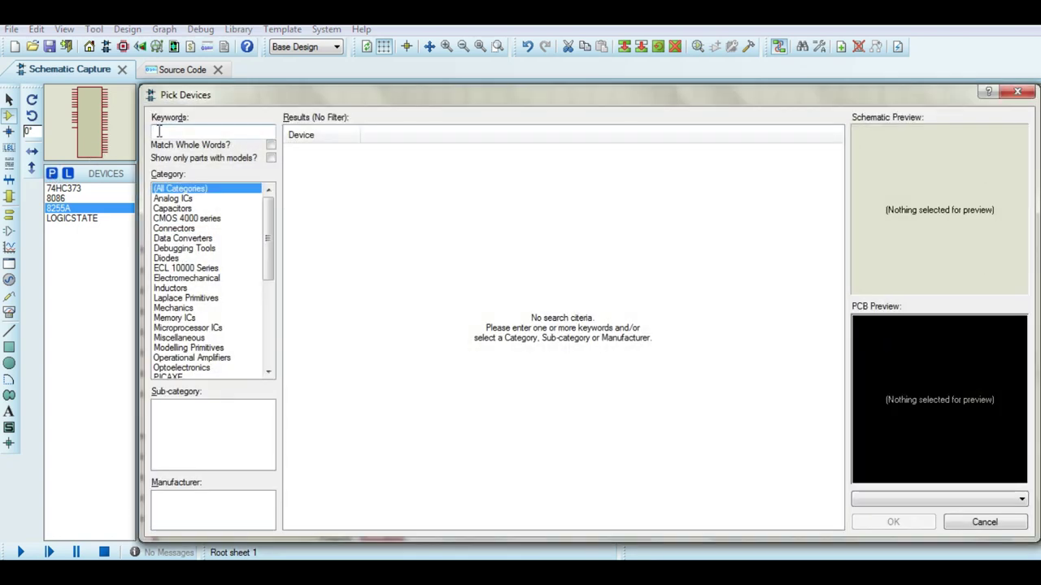
pyautogui.write('7SEG')
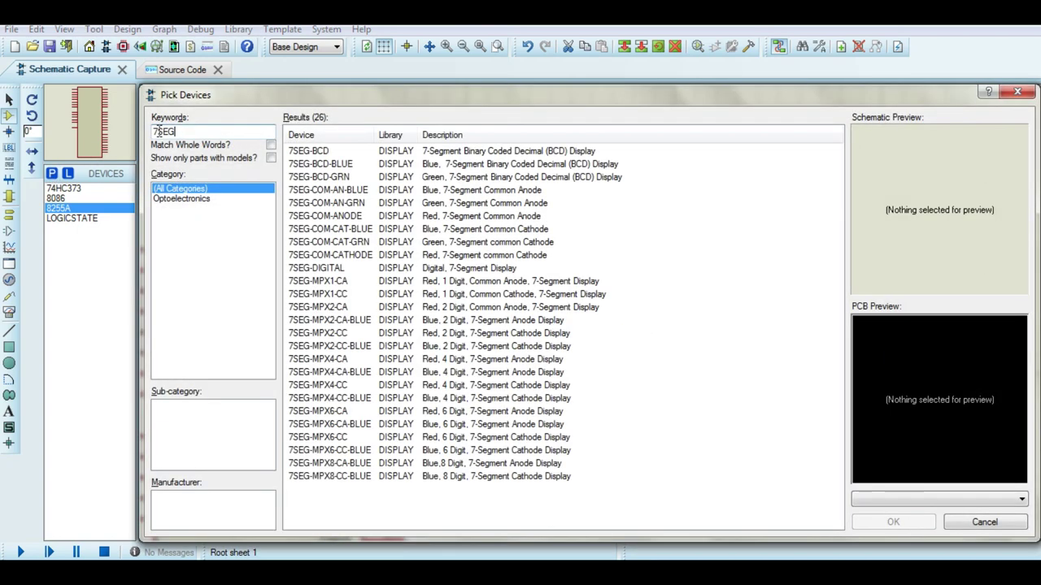
pyautogui.click(324, 282)
pyautogui.click(887, 522)
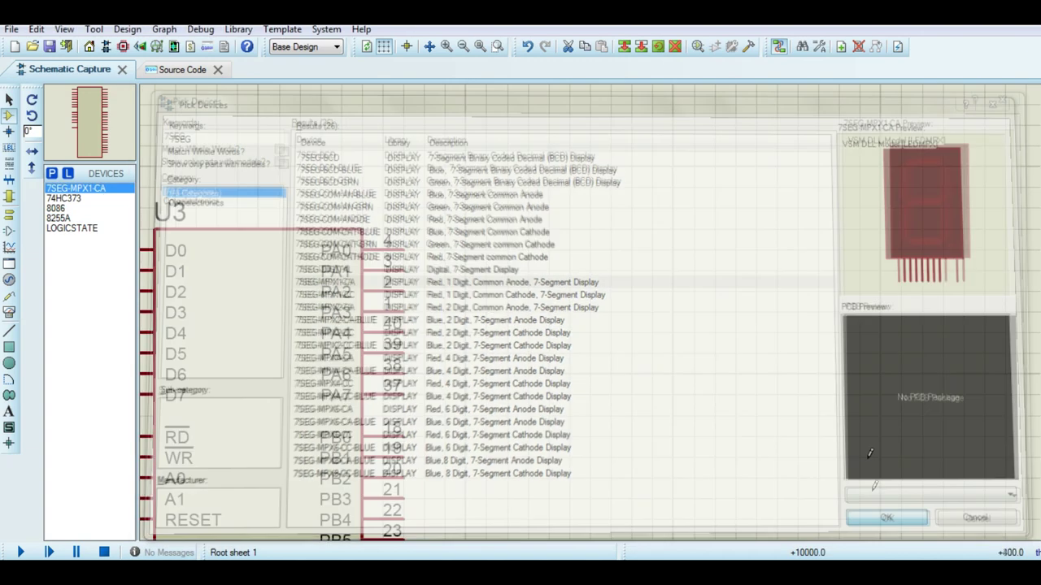
pyautogui.click(550, 85)
pyautogui.middleClick(511, 174)
pyautogui.click(513, 296)
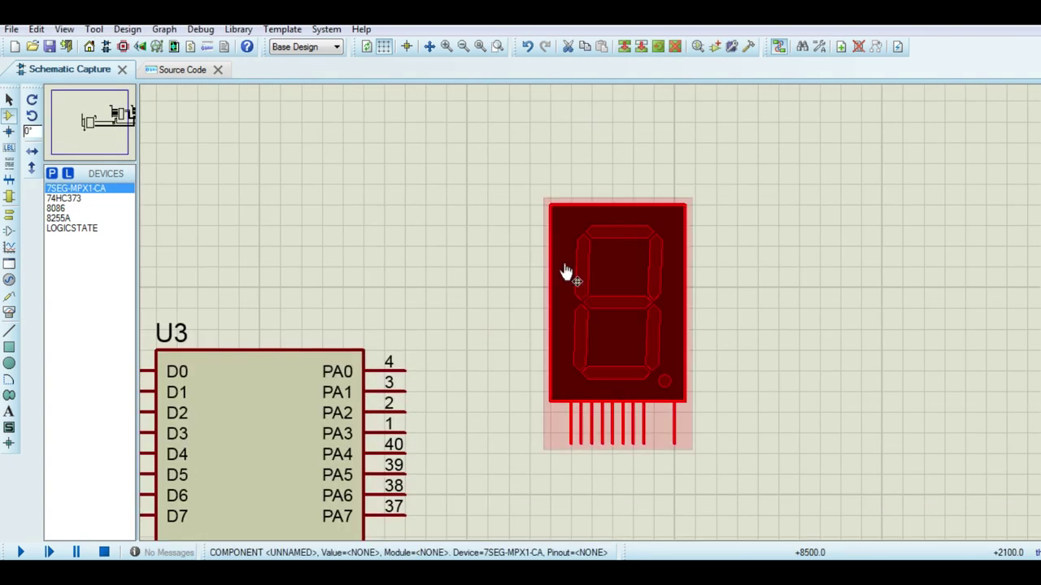
pyautogui.moveTo(567, 274); pyautogui.dragTo(567, 151)
# Step: Wire the 8255A's PA0 to PA7 pins in order to the eight segment pins of the 7-segment display
pyautogui.click(405, 371)
pyautogui.click(570, 322)
pyautogui.doubleClick(405, 392)
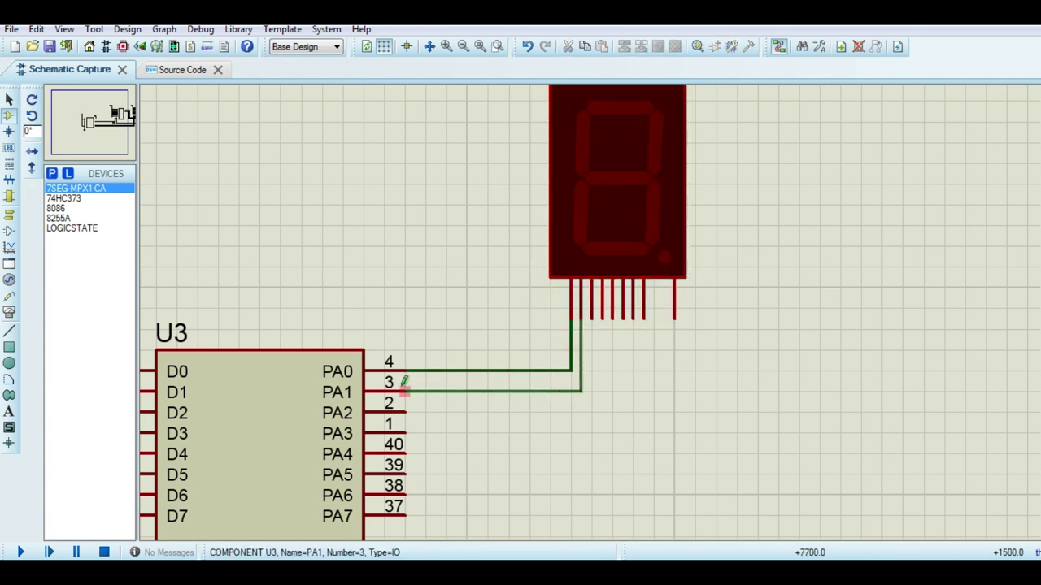
pyautogui.doubleClick(591, 317)
pyautogui.click(603, 319)
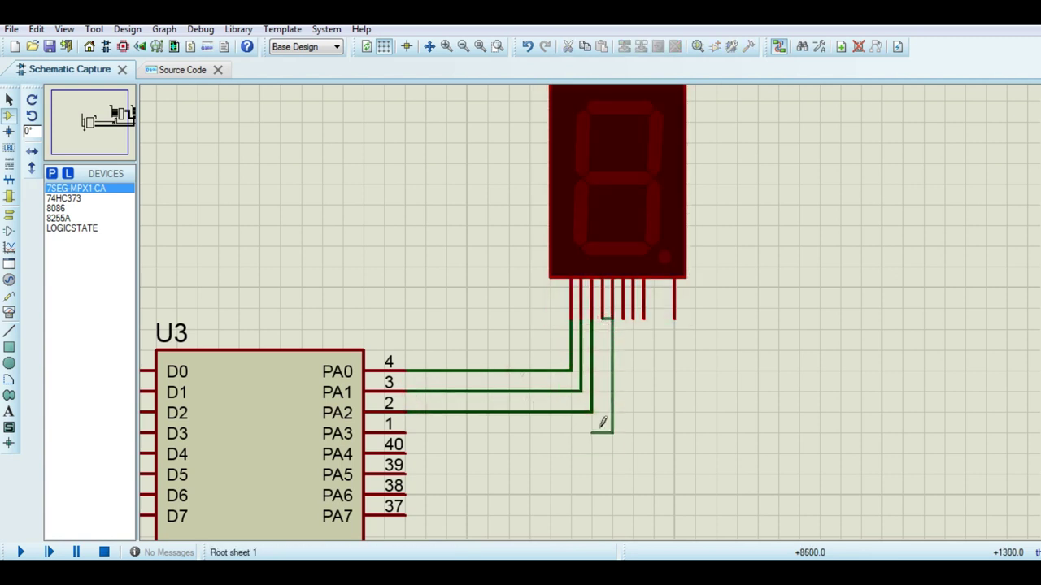
pyautogui.click(405, 433)
pyautogui.click(612, 319)
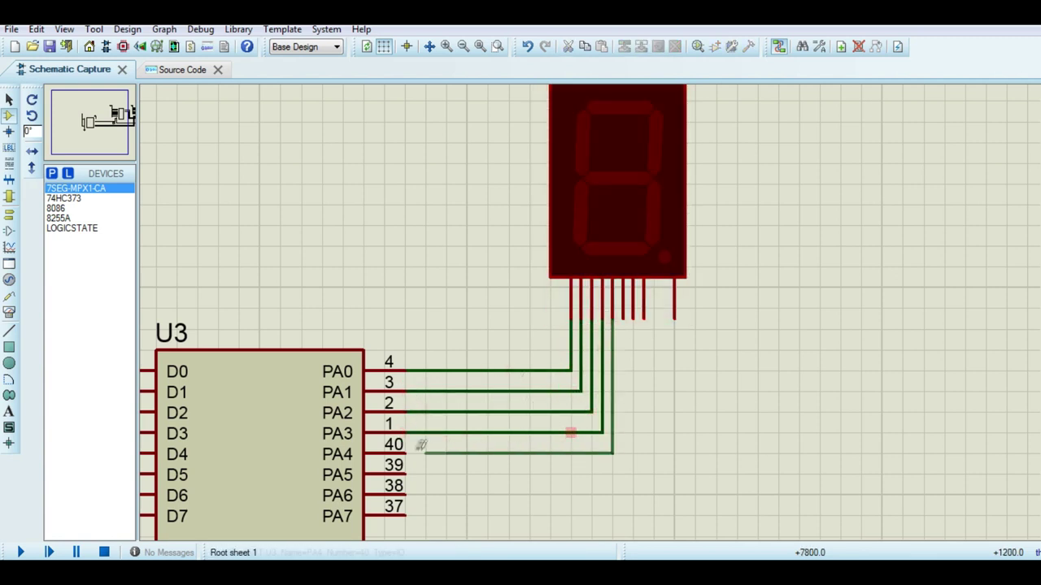
pyautogui.click(405, 453)
pyautogui.click(623, 318)
pyautogui.click(405, 474)
pyautogui.click(633, 318)
pyautogui.click(405, 485)
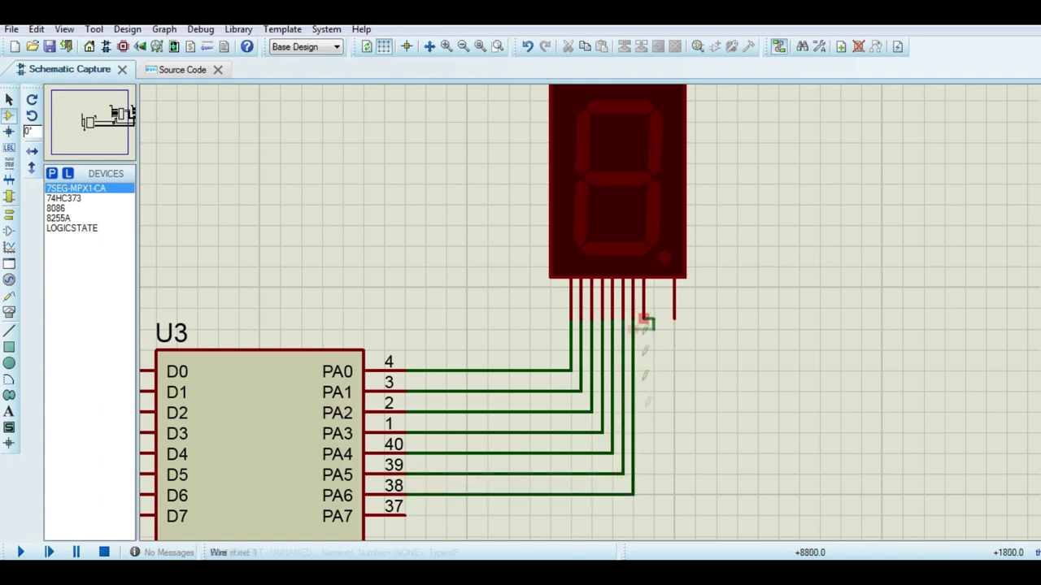
pyautogui.click(644, 318)
pyautogui.click(405, 505)
# Step: Place a logic state source set to 1 right of the 7-segment display and wire it to the display's separate common pin
pyautogui.scroll(-2, 588, 310)
pyautogui.scroll(-1, 686, 368)
pyautogui.scroll(1, 504, 372)
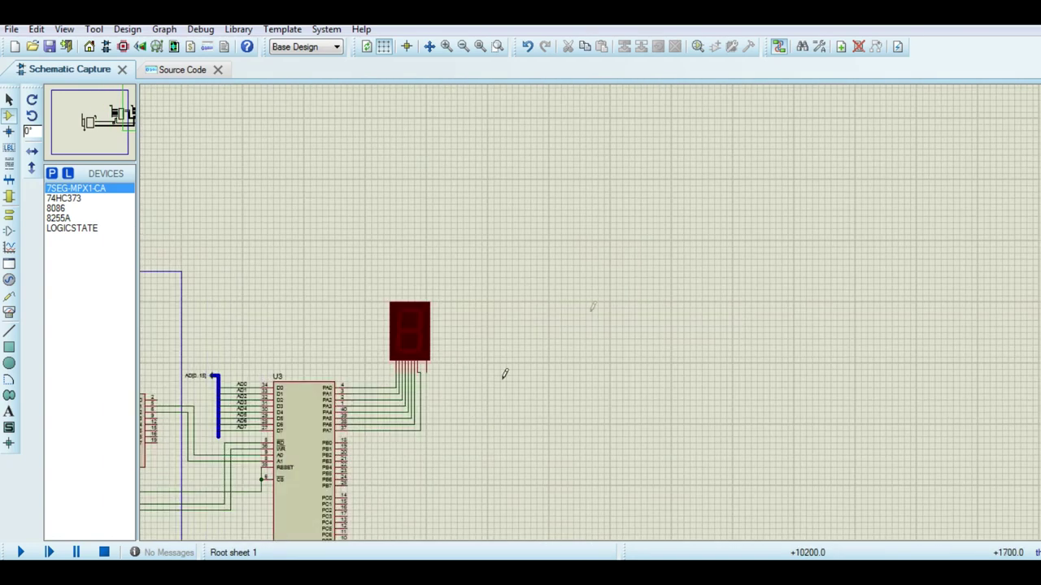
pyautogui.scroll(1, 593, 301)
pyautogui.click(77, 229)
pyautogui.click(573, 244)
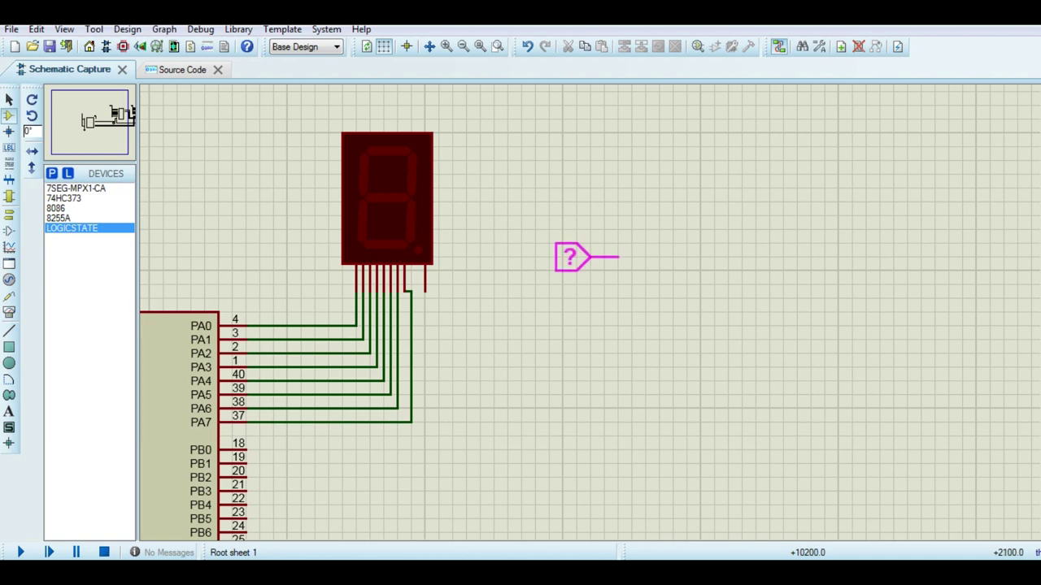
pyautogui.click(587, 272)
pyautogui.click(582, 272)
pyautogui.click(635, 271)
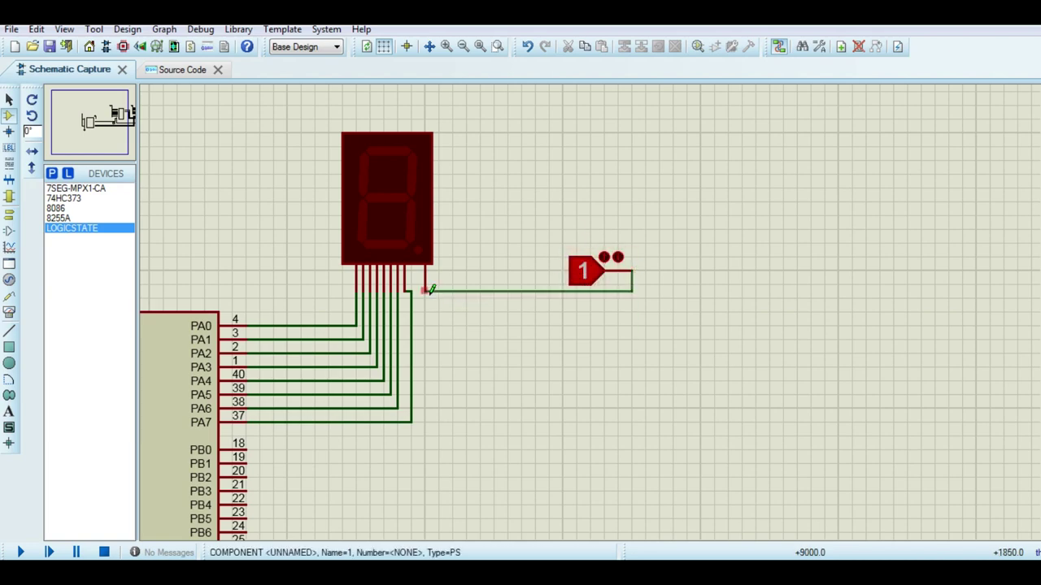
pyautogui.click(425, 289)
# Step: Pick the unipolar MOTOR-STEPPER from the device library and place it to the right of the 8255A's port C pins
pyautogui.moveTo(526, 451); pyautogui.dragTo(558, 256)
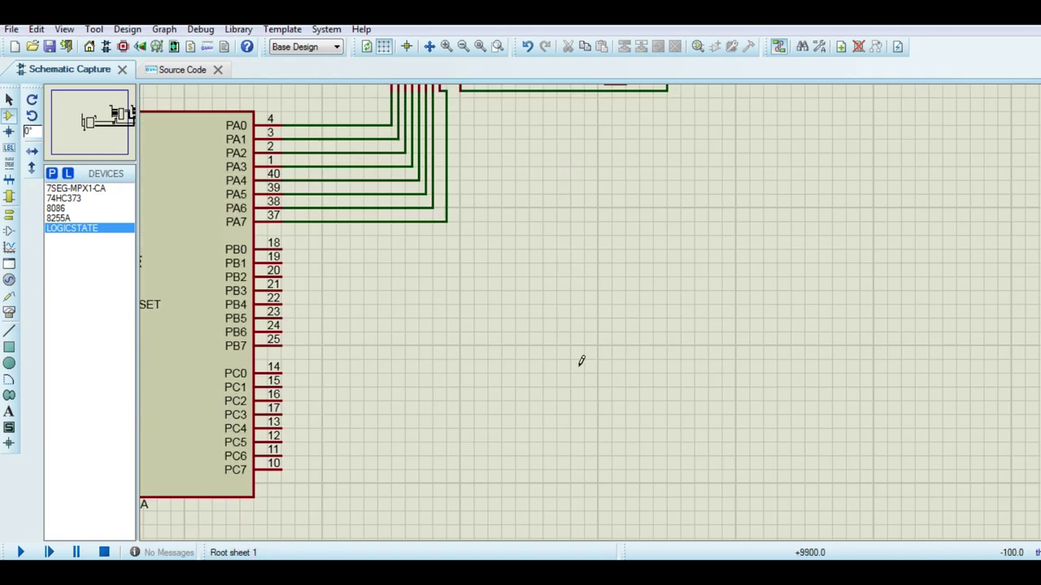
pyautogui.click(51, 173)
pyautogui.write('ST')
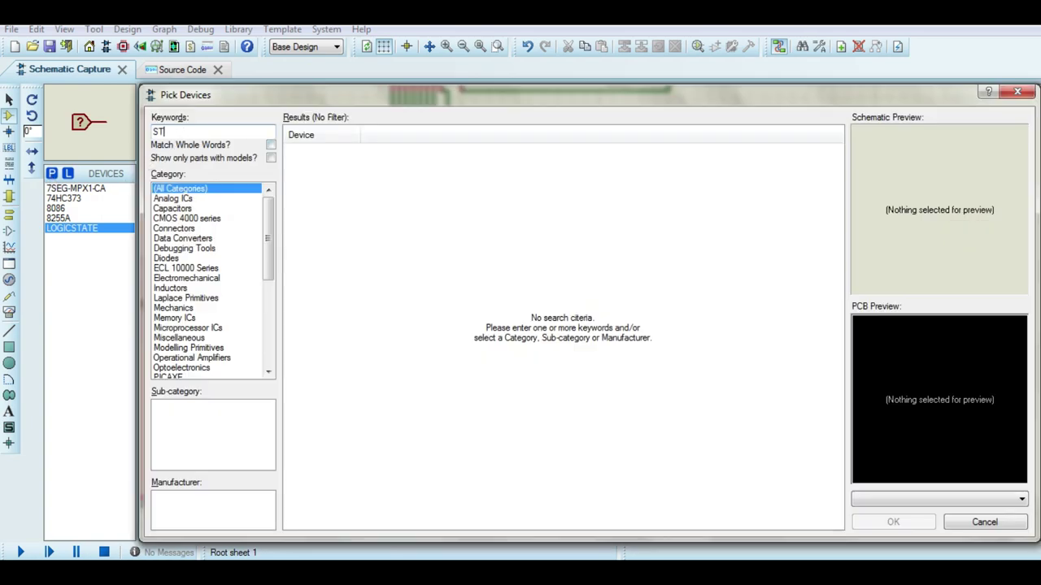
pyautogui.write('EPPER')
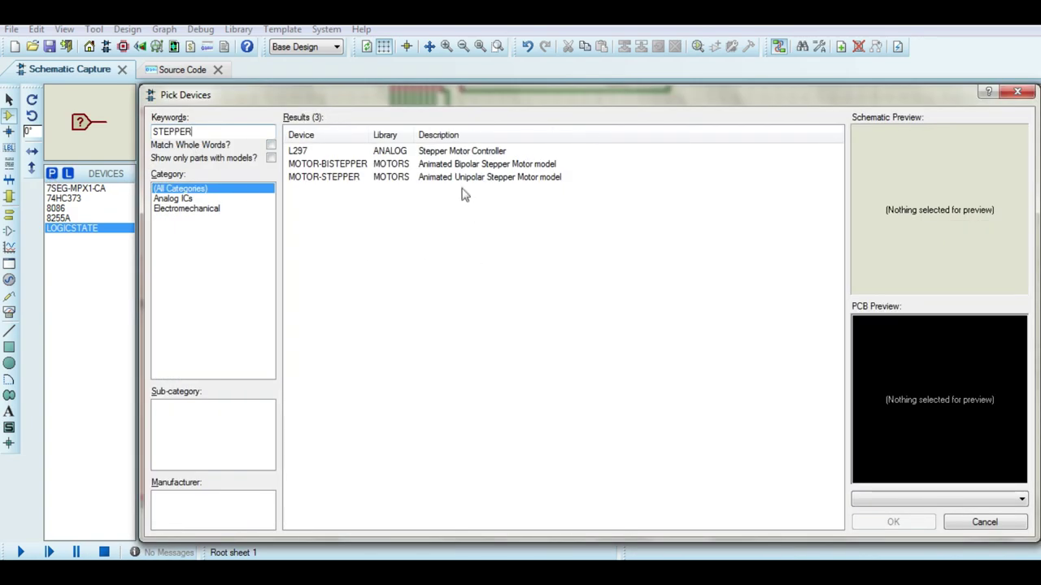
pyautogui.click(465, 177)
pyautogui.click(878, 523)
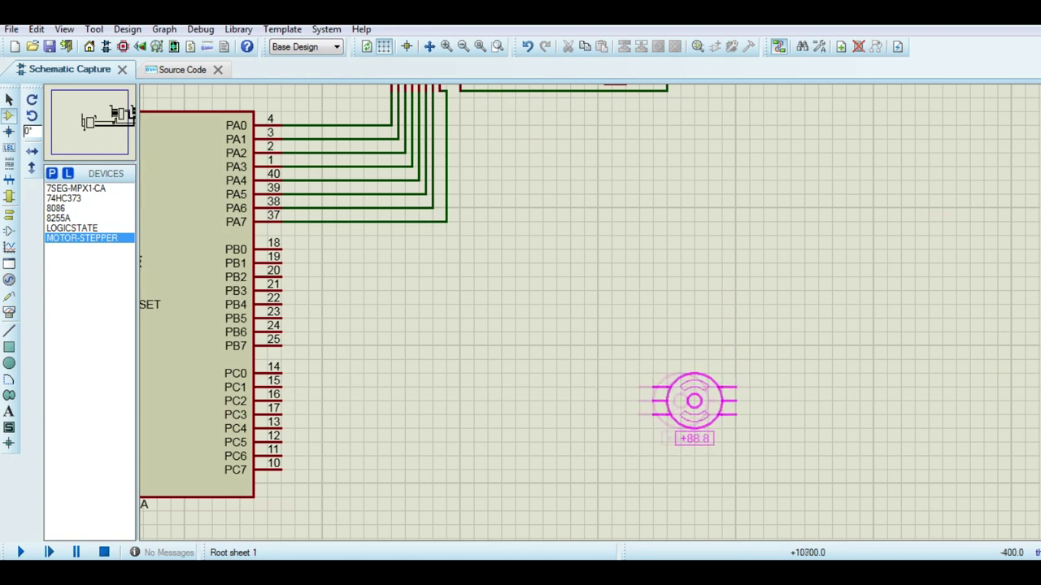
pyautogui.click(818, 415)
# Step: Join the stepper motor's two middle pins with a wire loop above it and branch the loop up to the logic state source's wire
pyautogui.click(782, 414)
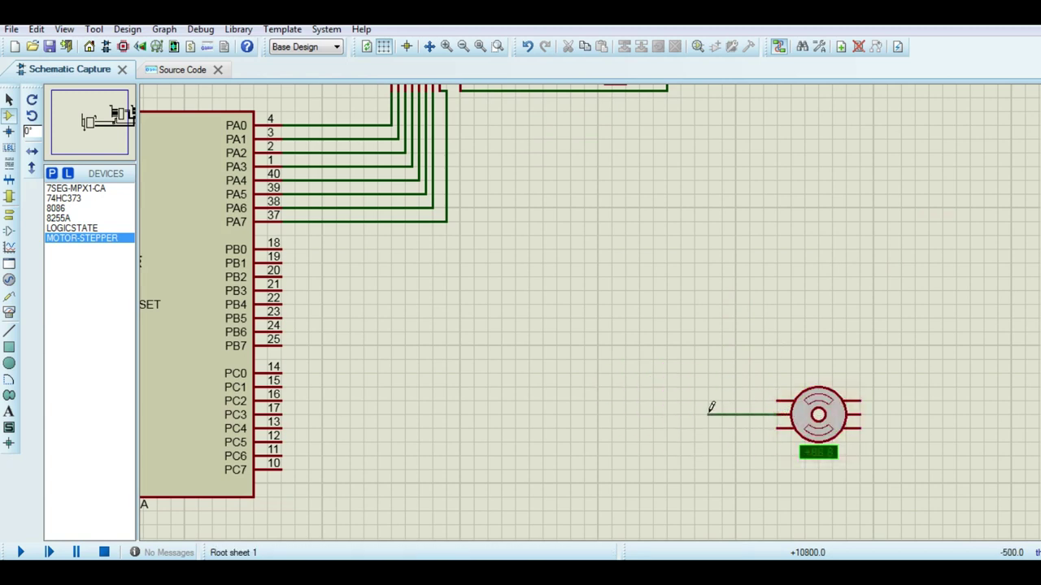
pyautogui.click(709, 306)
pyautogui.click(859, 415)
pyautogui.click(818, 305)
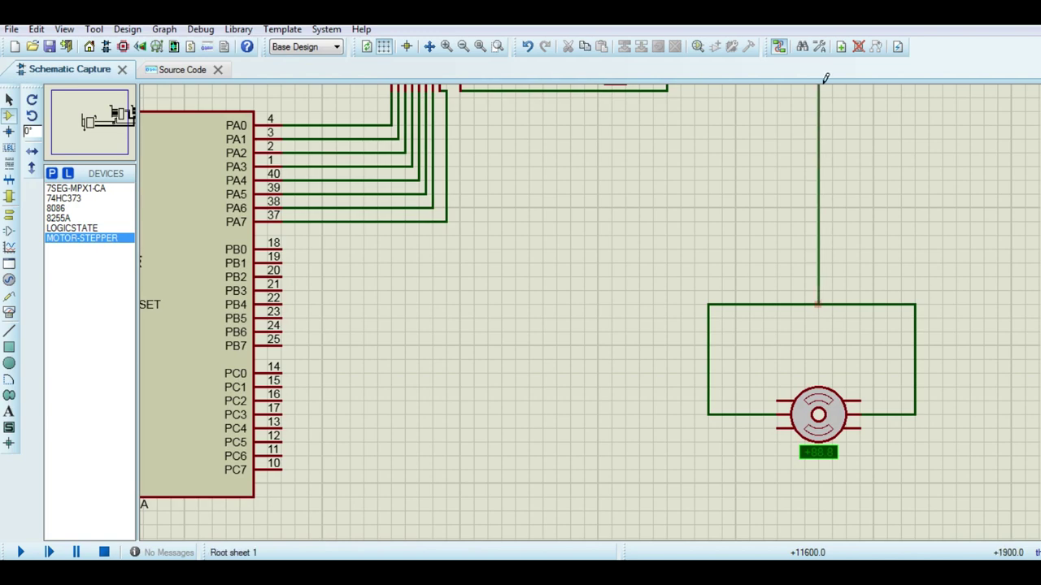
pyautogui.scroll(1, 696, 84)
pyautogui.click(549, 323)
# Step: Pick the L293D driver from the device library and place it between the 8255A's port C pins and the stepper motor
pyautogui.scroll(-2, 558, 358)
pyautogui.scroll(2, 533, 317)
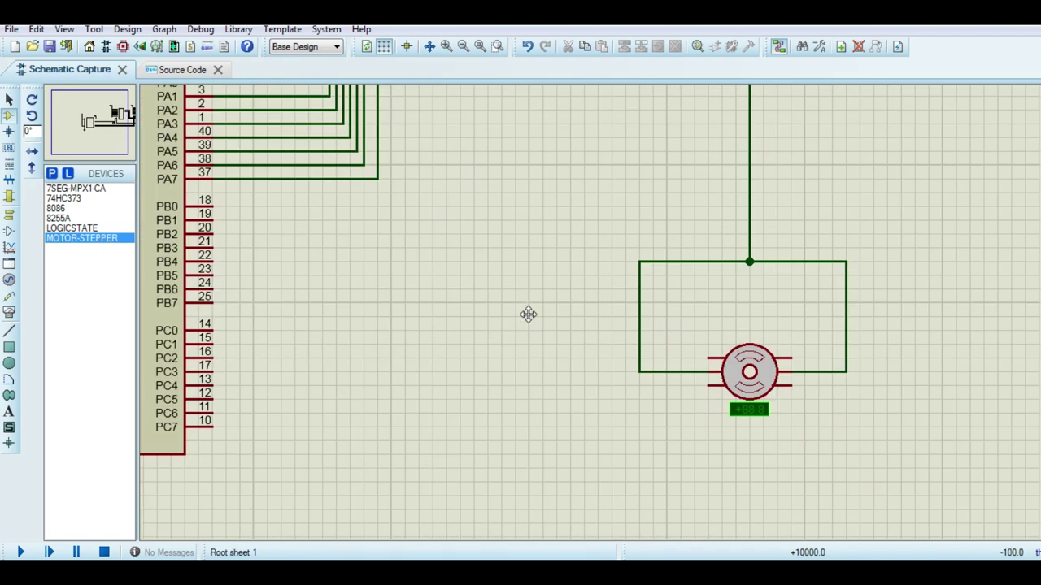
pyautogui.click(52, 174)
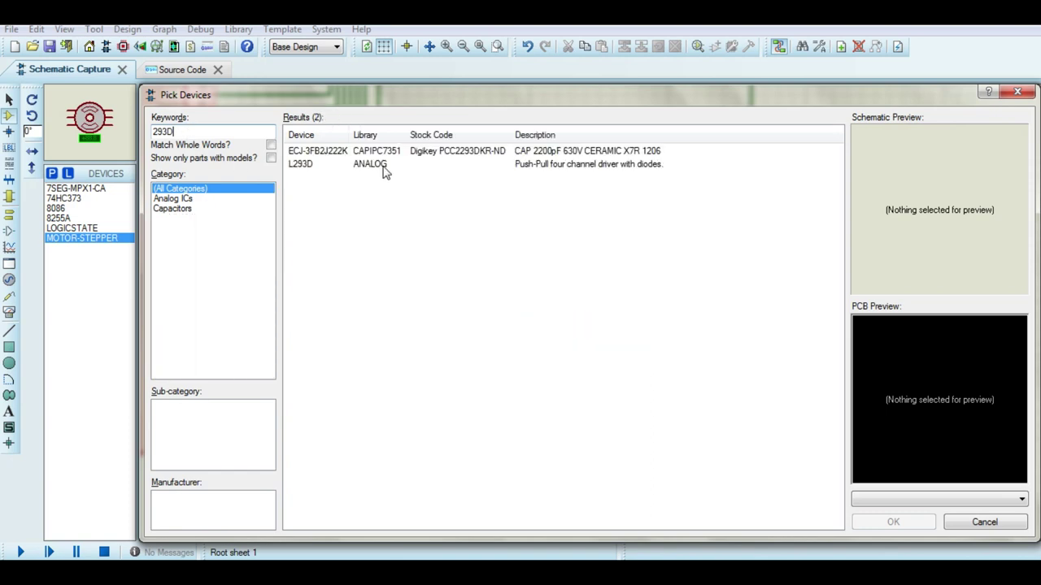
pyautogui.click(383, 165)
pyautogui.press('Return')
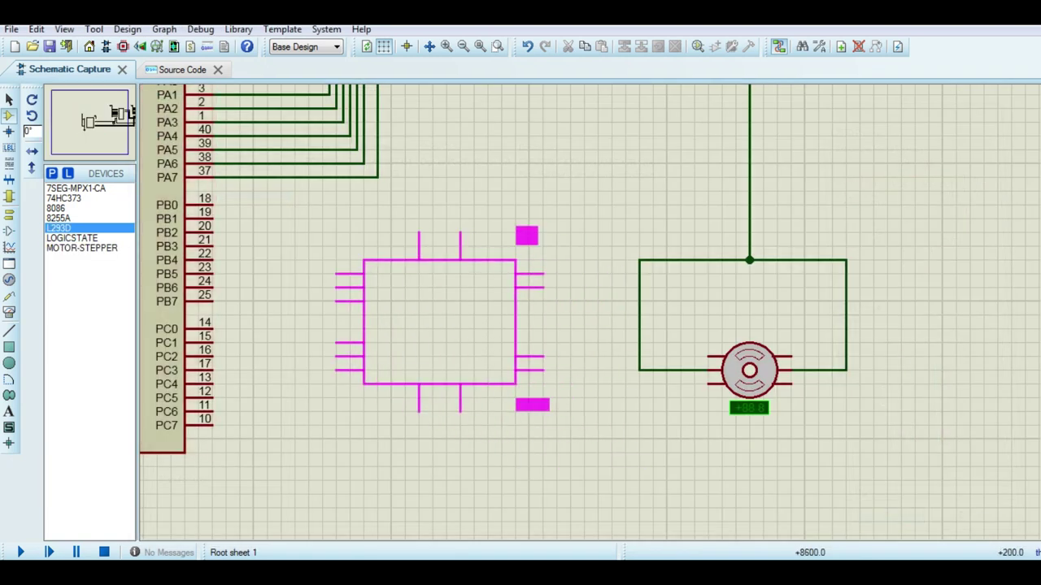
pyautogui.click(439, 376)
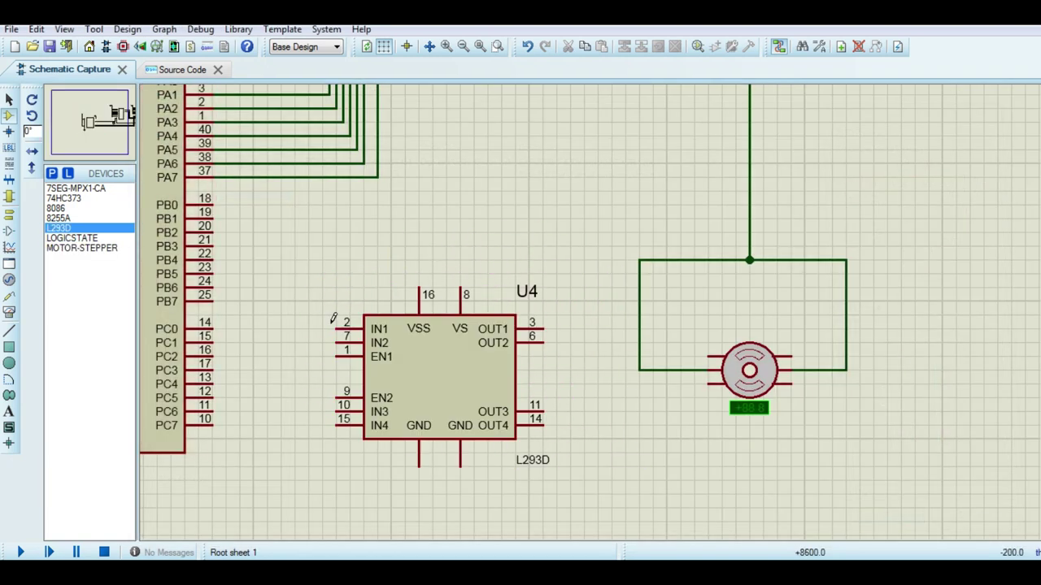
# Step: Wire the L293D's VSS pin to the wire of the logic state 1 source and join the VS pin to that supply wire
pyautogui.click(422, 283)
pyautogui.scroll(-1, 469, 109)
pyautogui.click(595, 135)
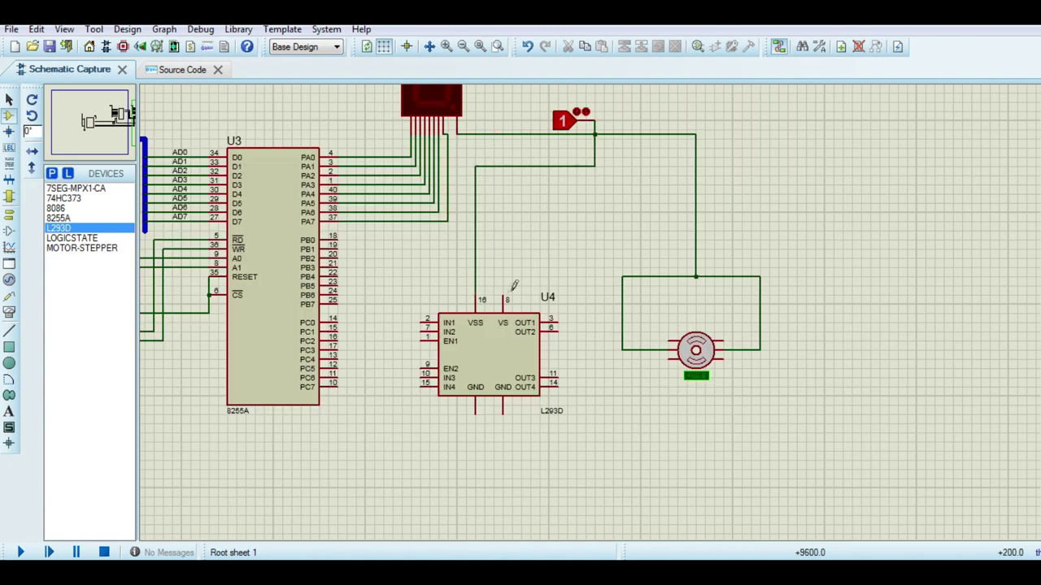
pyautogui.click(503, 296)
pyautogui.click(502, 167)
pyautogui.scroll(1, 493, 457)
pyautogui.scroll(-1, 533, 311)
pyautogui.scroll(1, 608, 141)
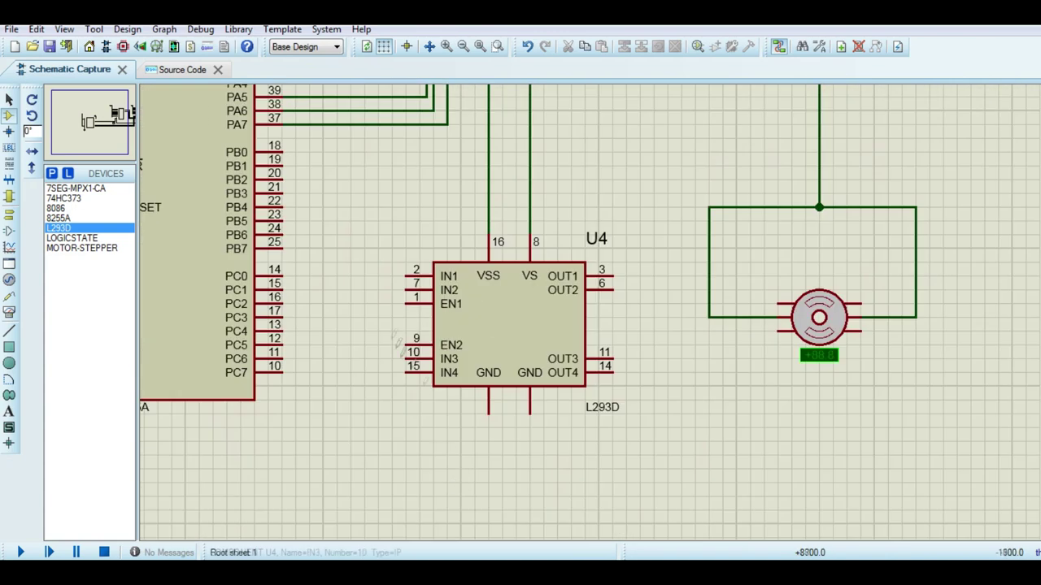
# Step: Connect the L293D's EN1 pin to the VSS supply wire and branch that connection to EN2
pyautogui.click(406, 303)
pyautogui.click(488, 221)
pyautogui.click(364, 304)
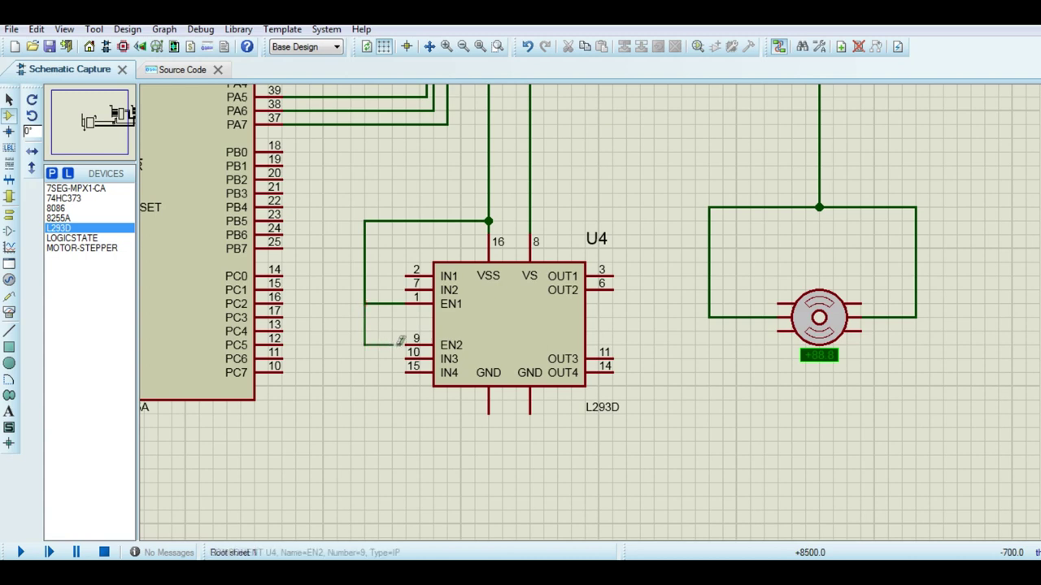
pyautogui.click(406, 345)
# Step: Wire the 8255A's PC0 to PC3 pins in order to the L293D inputs IN1 to IN4
pyautogui.click(281, 277)
pyautogui.click(405, 271)
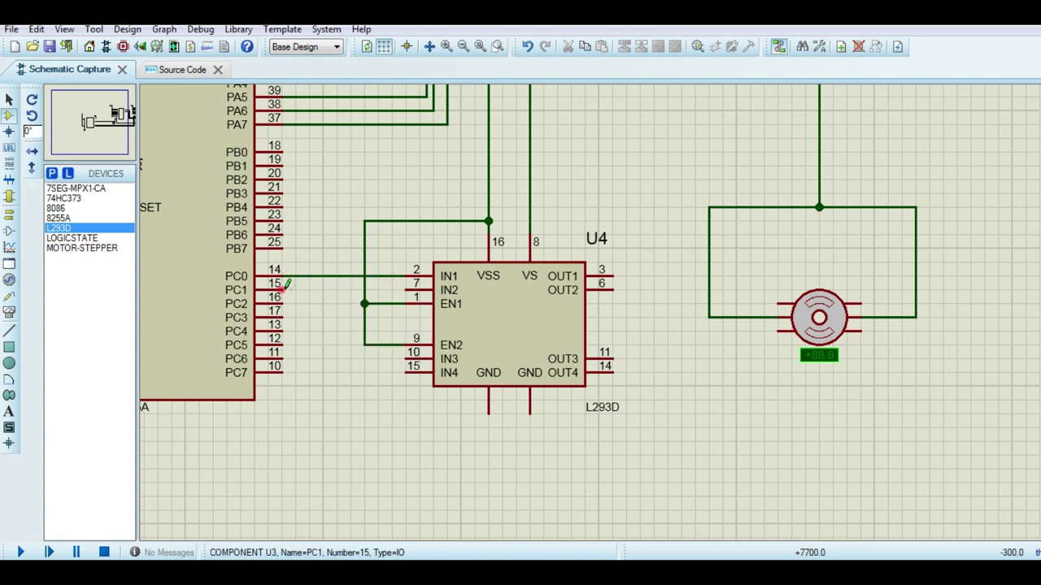
pyautogui.click(281, 290)
pyautogui.click(406, 284)
pyautogui.click(280, 304)
pyautogui.click(404, 352)
pyautogui.click(280, 318)
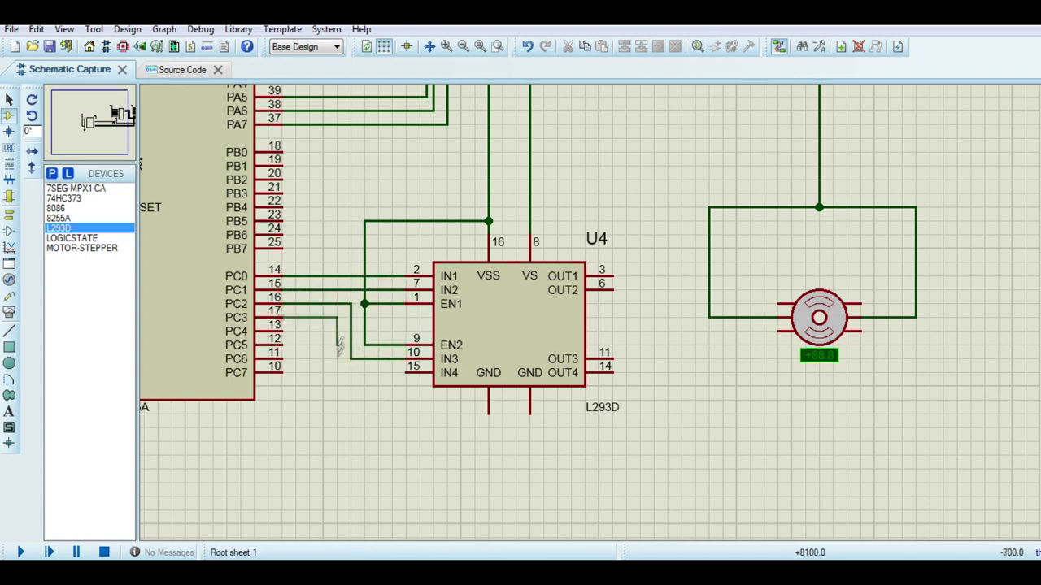
pyautogui.click(405, 368)
# Step: Place a logic state source set to 0 below the L293D and wire it to both GND pins
pyautogui.click(71, 237)
pyautogui.click(482, 457)
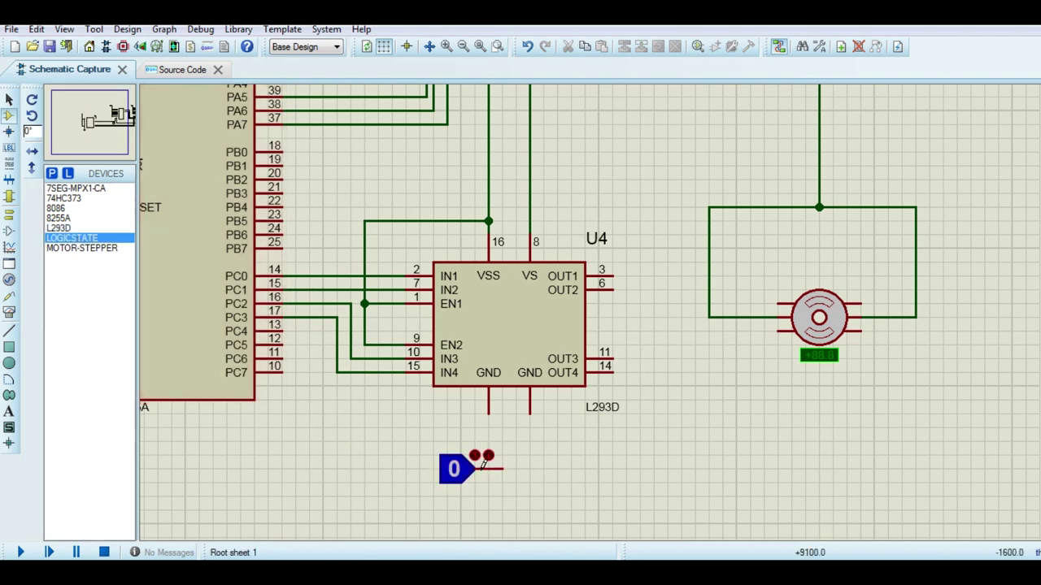
pyautogui.click(502, 469)
pyautogui.click(503, 414)
pyautogui.click(529, 413)
# Step: Wire the L293D's OUT1 to the stepper motor's upper left pin and OUT2 over the motor to its upper right pin
pyautogui.middleClick(701, 405)
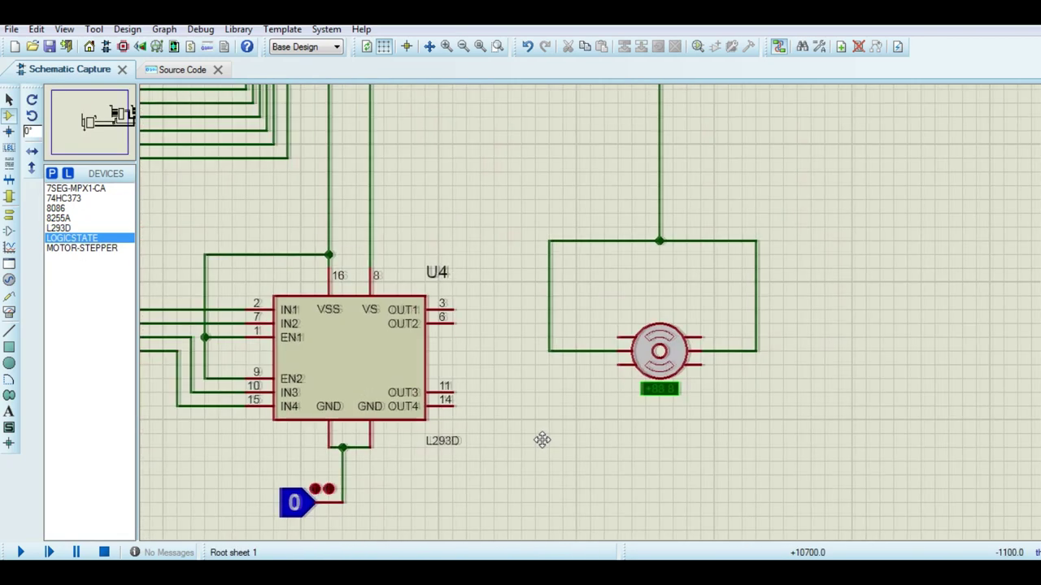
pyautogui.click(541, 439)
pyautogui.click(453, 310)
pyautogui.click(619, 338)
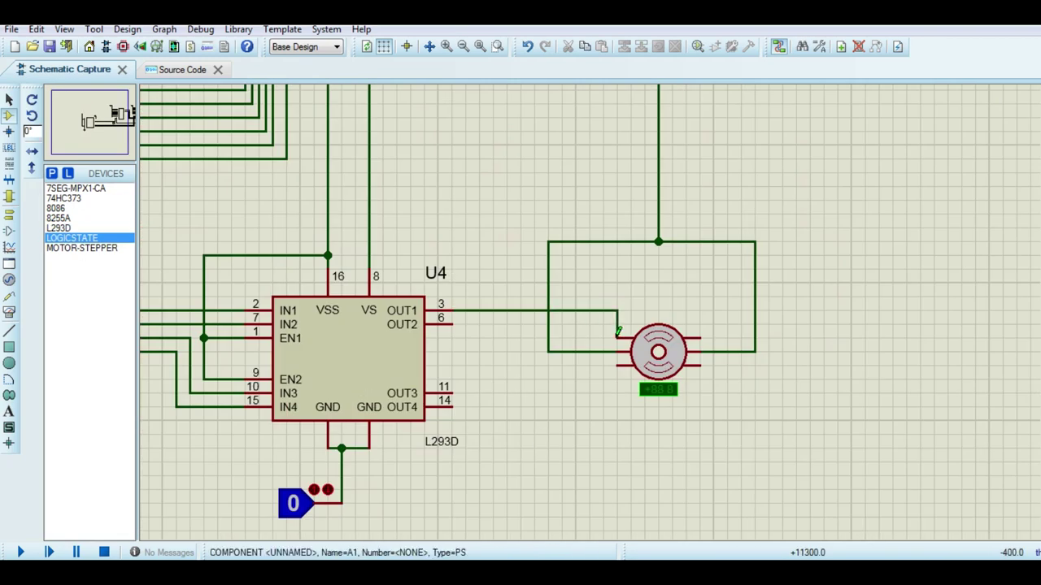
pyautogui.click(450, 324)
pyautogui.click(591, 297)
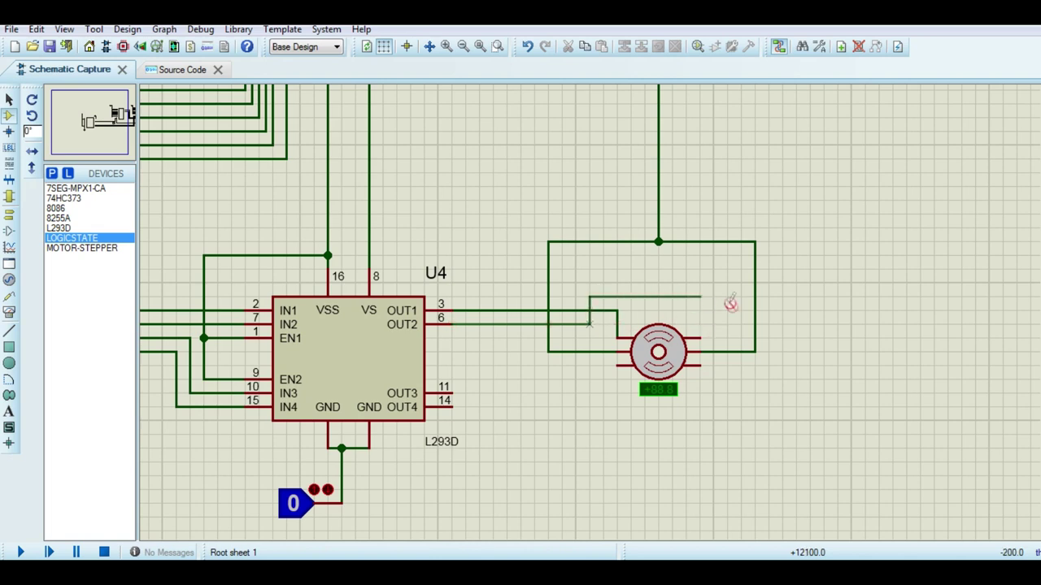
pyautogui.click(699, 337)
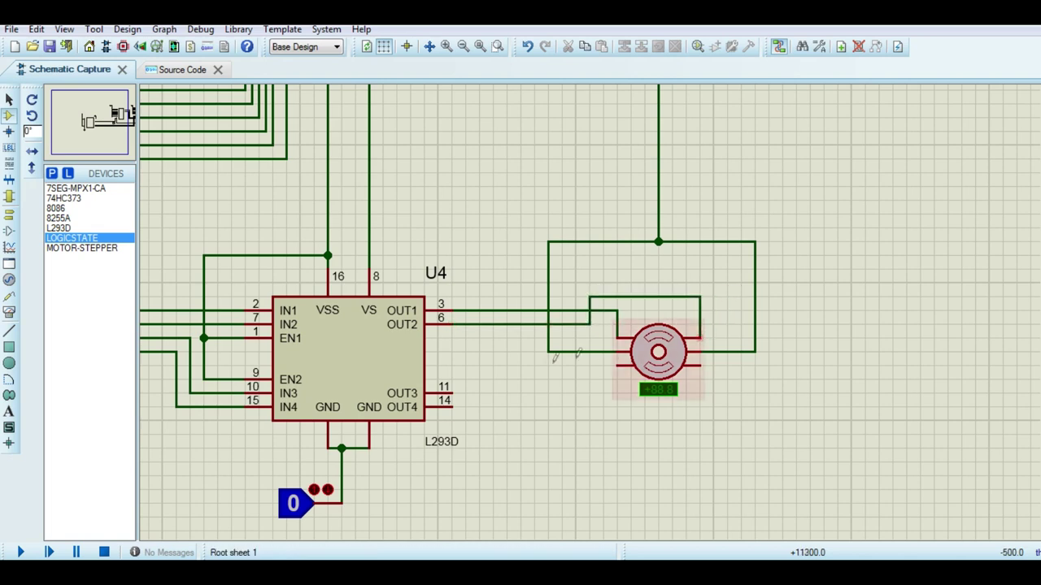
# Step: Wire the L293D's OUT3 under the stepper motor to its lower right pin and OUT4 to its lower left pin
pyautogui.click(452, 392)
pyautogui.click(616, 394)
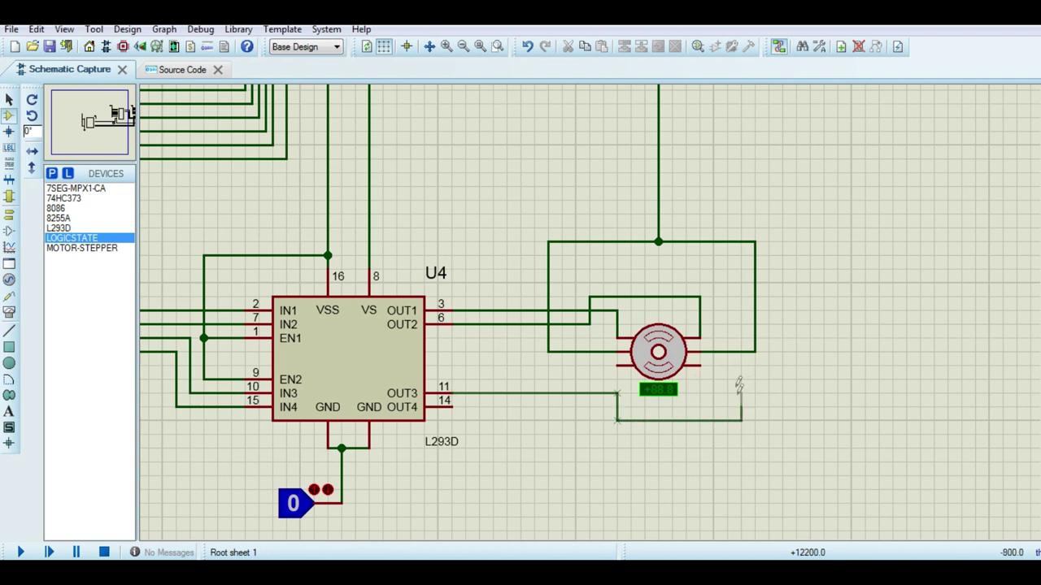
pyautogui.click(700, 366)
pyautogui.click(452, 407)
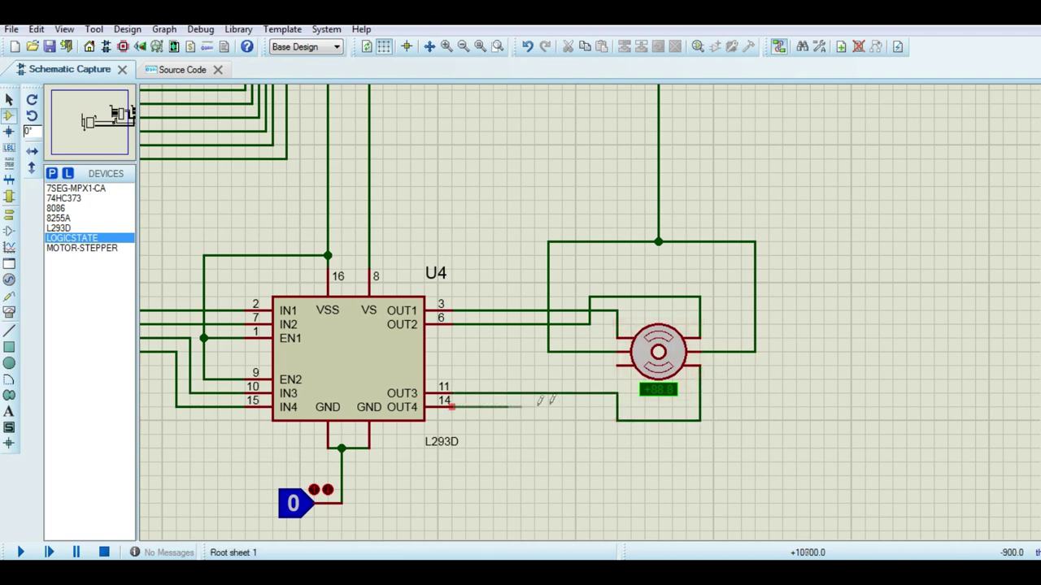
pyautogui.click(576, 366)
pyautogui.click(618, 366)
# Step: Change the schematic's sheet size to A1 so the whole circuit fits inside the sheet border
pyautogui.scroll(-4, 524, 460)
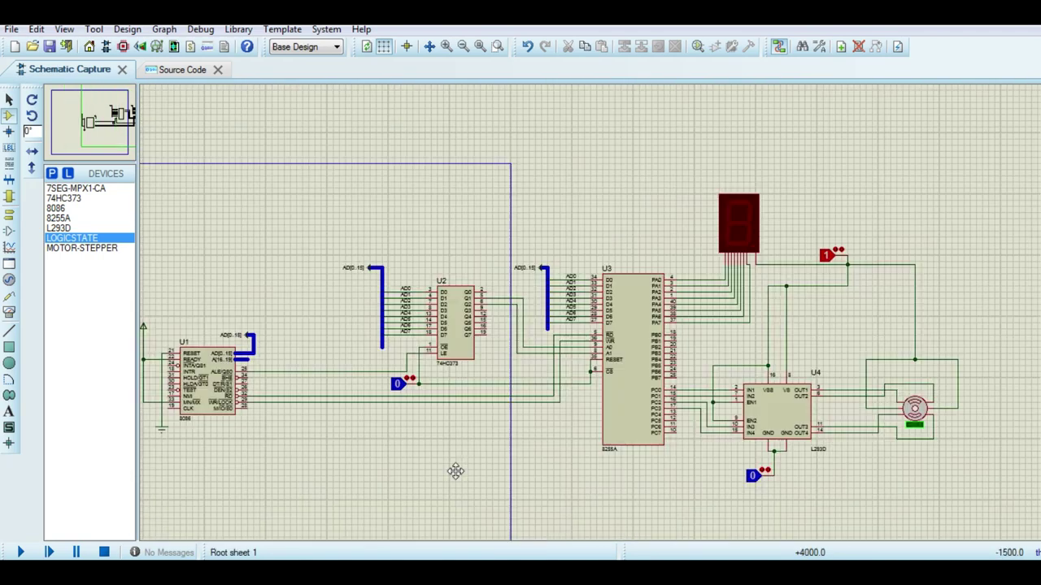
pyautogui.moveTo(455, 472); pyautogui.dragTo(448, 473)
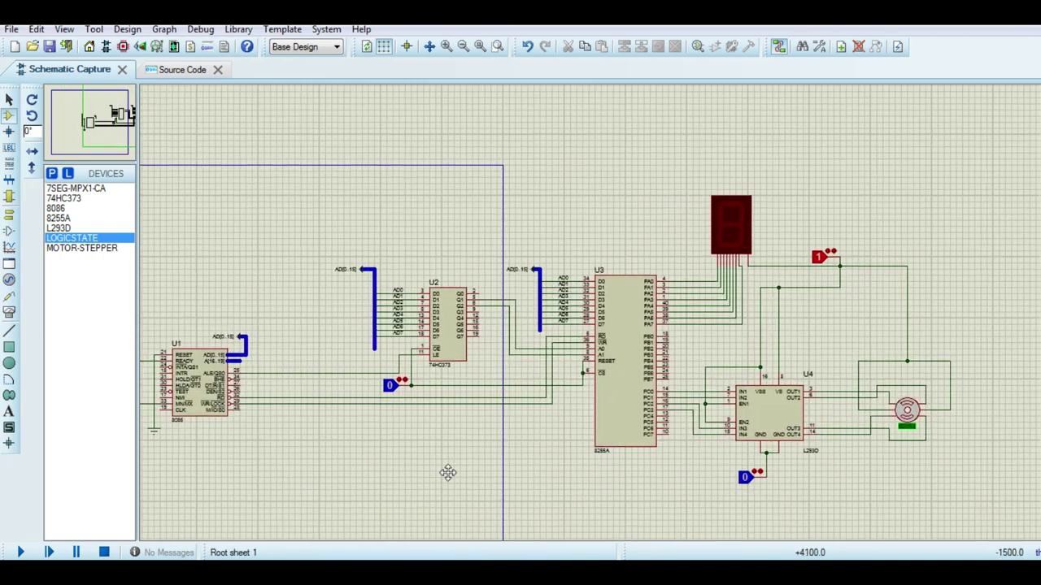
pyautogui.click(326, 29)
pyautogui.click(410, 118)
pyautogui.click(441, 298)
pyautogui.click(597, 247)
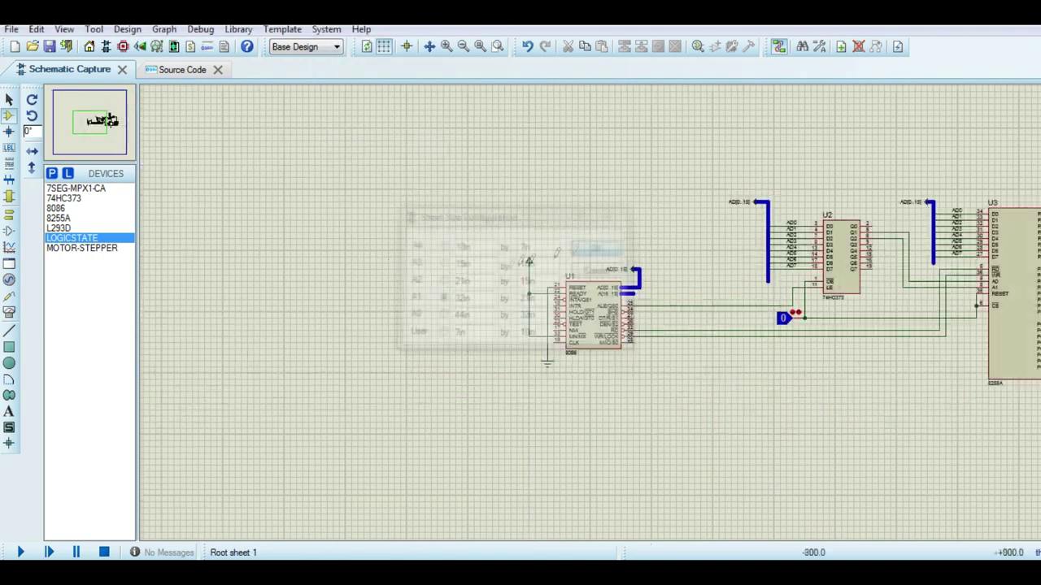
pyautogui.scroll(-1, 594, 317)
pyautogui.middleClick(680, 422)
pyautogui.click(345, 433)
# Step: Paste the complete assembly program, from DATA SEGMENT to END, into the empty main.asm source file
pyautogui.click(187, 71)
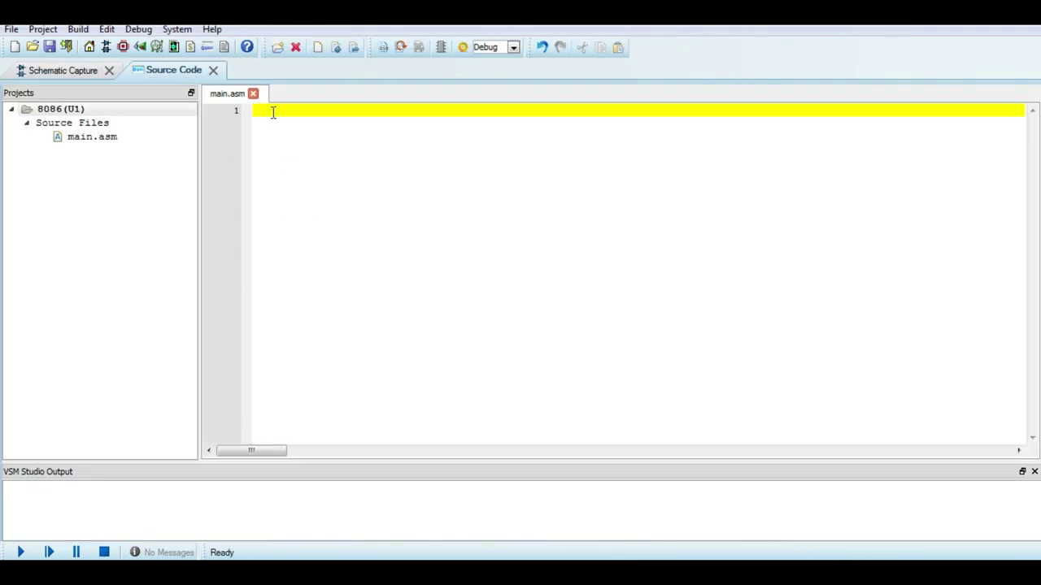
pyautogui.hotkey('ctrl', 'v')
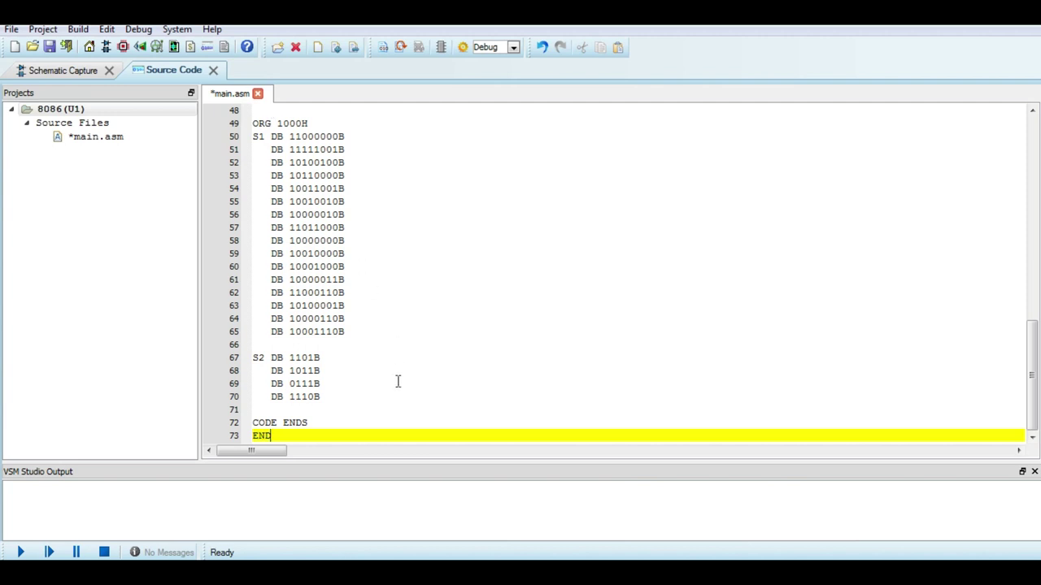
# Step: Review the program's port address definitions, the 8255A control word setup and the port A display loop
pyautogui.scroll(15, 398, 382)
pyautogui.click(324, 178)
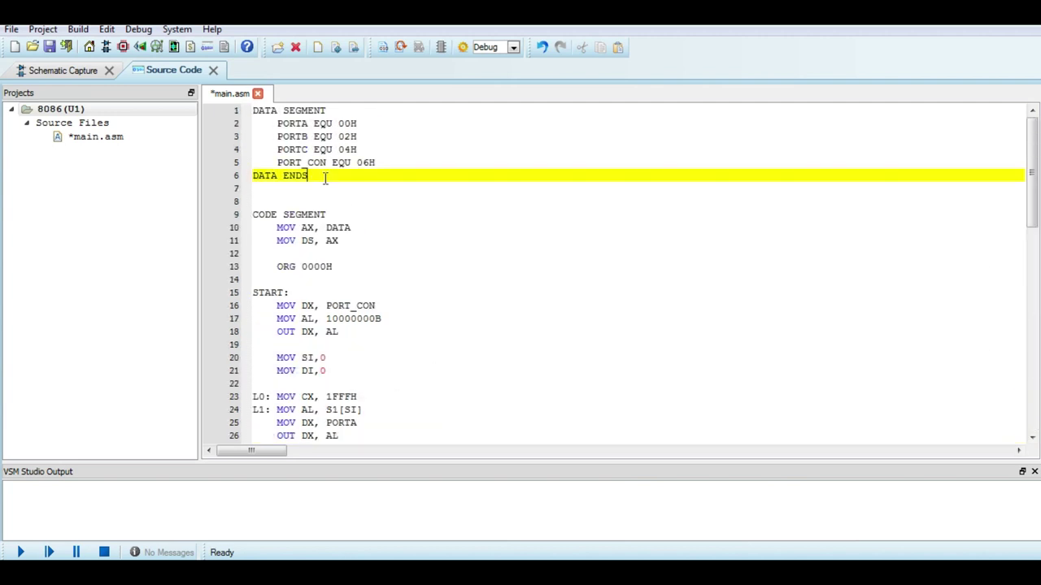
pyautogui.click(379, 266)
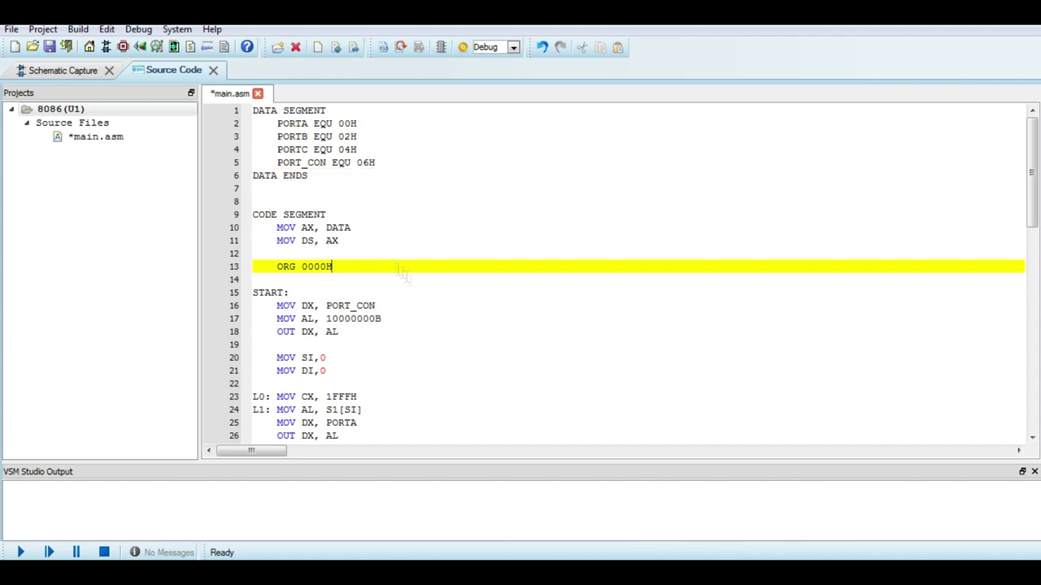
pyautogui.click(359, 337)
pyautogui.scroll(-1, 409, 353)
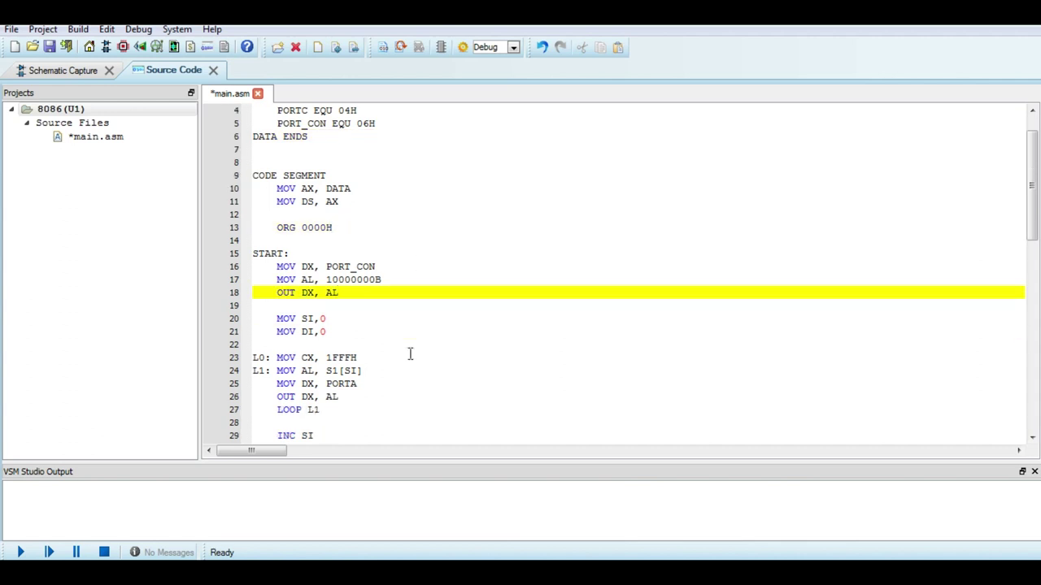
pyautogui.scroll(-2, 410, 353)
pyautogui.click(379, 294)
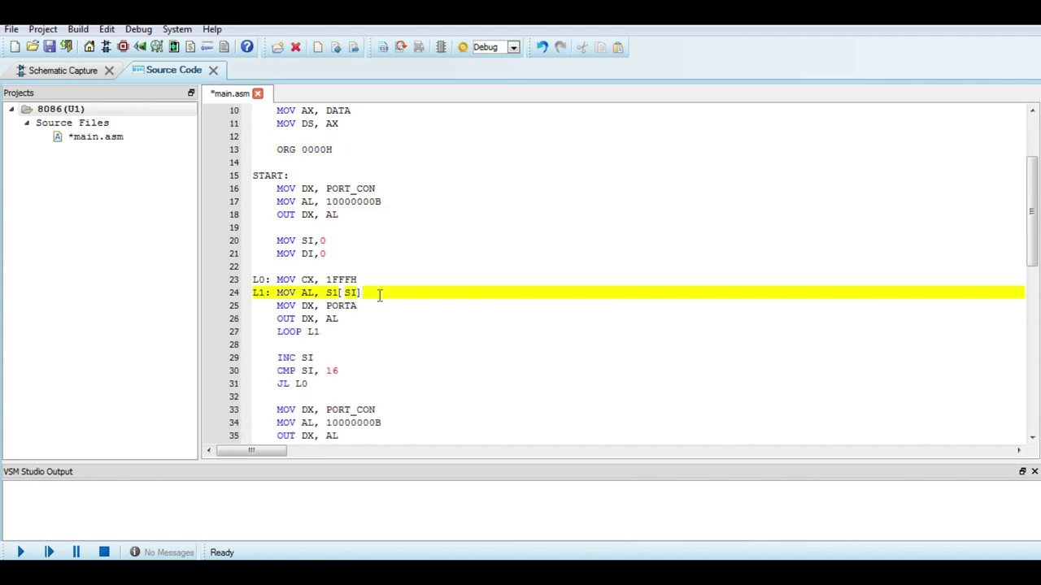
pyautogui.click(333, 332)
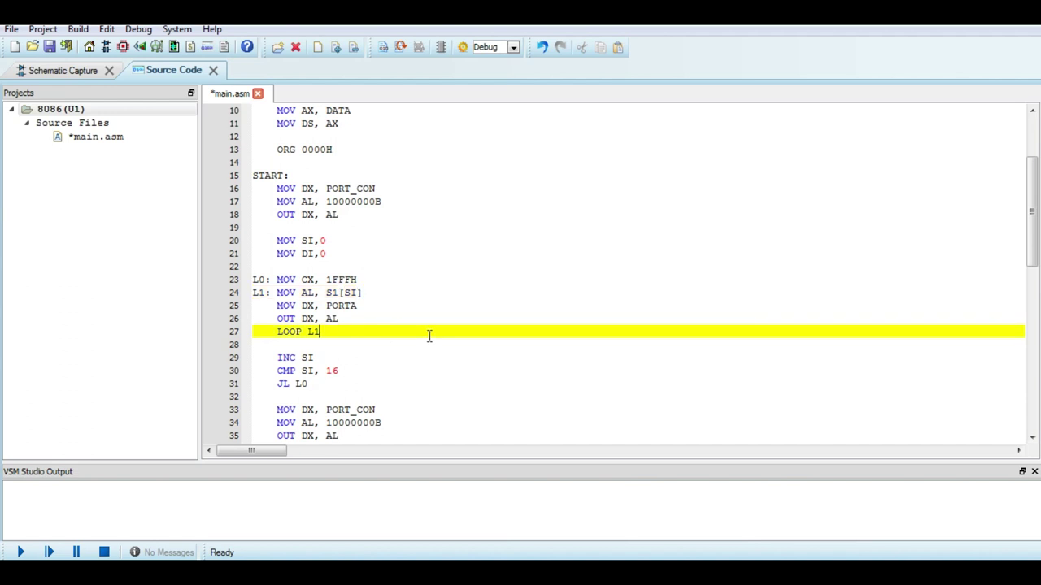
# Step: Review the port C stepper motor loop, the jump back to START and the S1 and S2 data tables
pyautogui.scroll(-2, 429, 334)
pyautogui.scroll(-1, 431, 332)
pyautogui.click(397, 343)
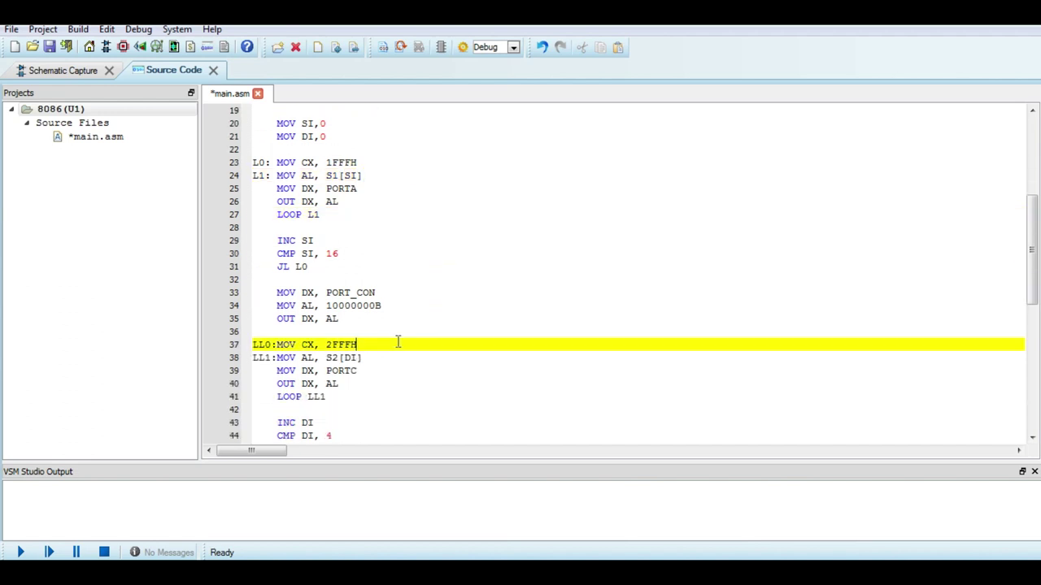
pyautogui.scroll(-3, 409, 348)
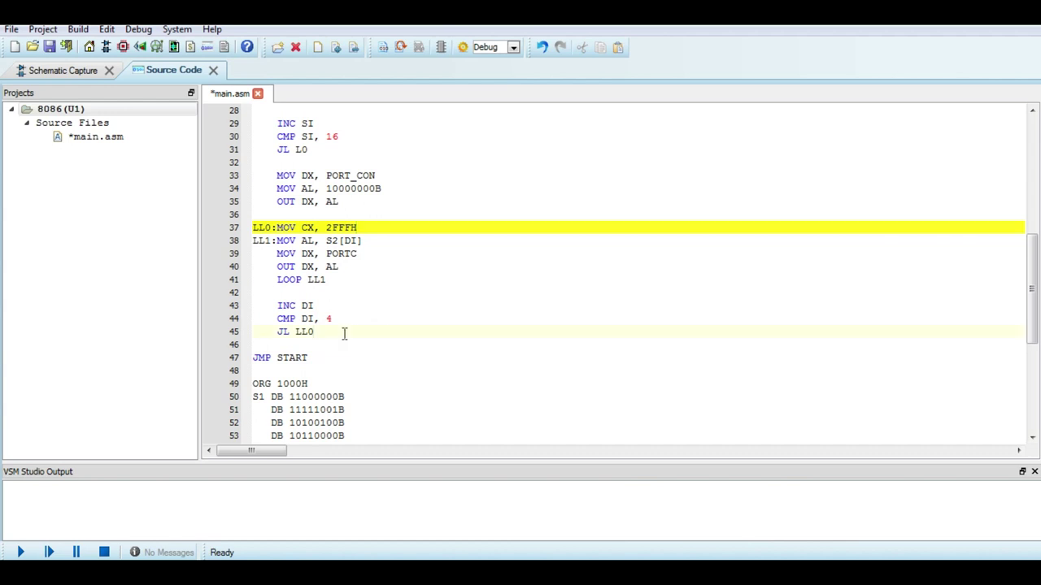
pyautogui.click(344, 334)
pyautogui.click(333, 358)
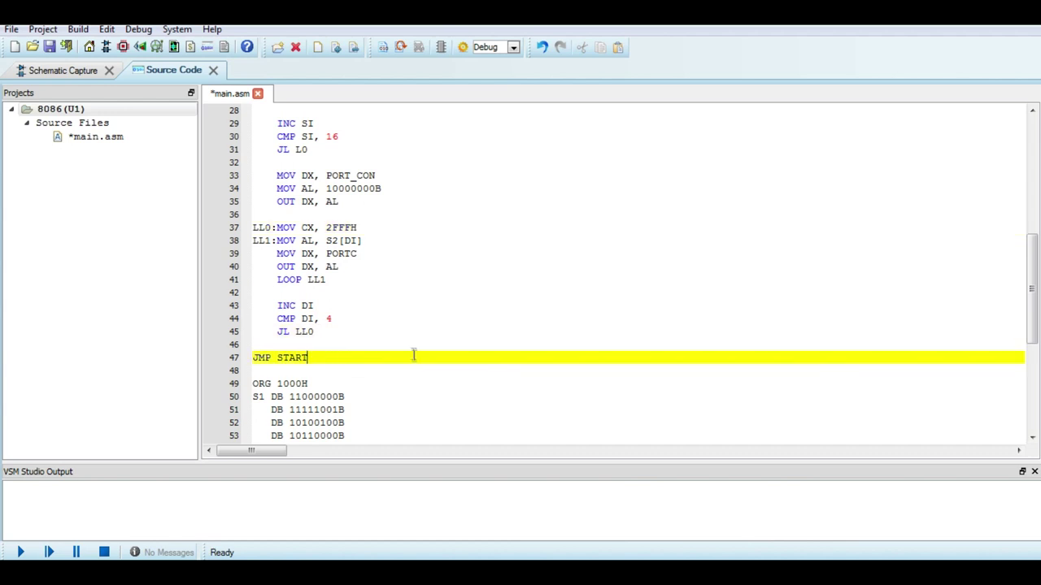
pyautogui.scroll(-7, 413, 355)
pyautogui.click(380, 336)
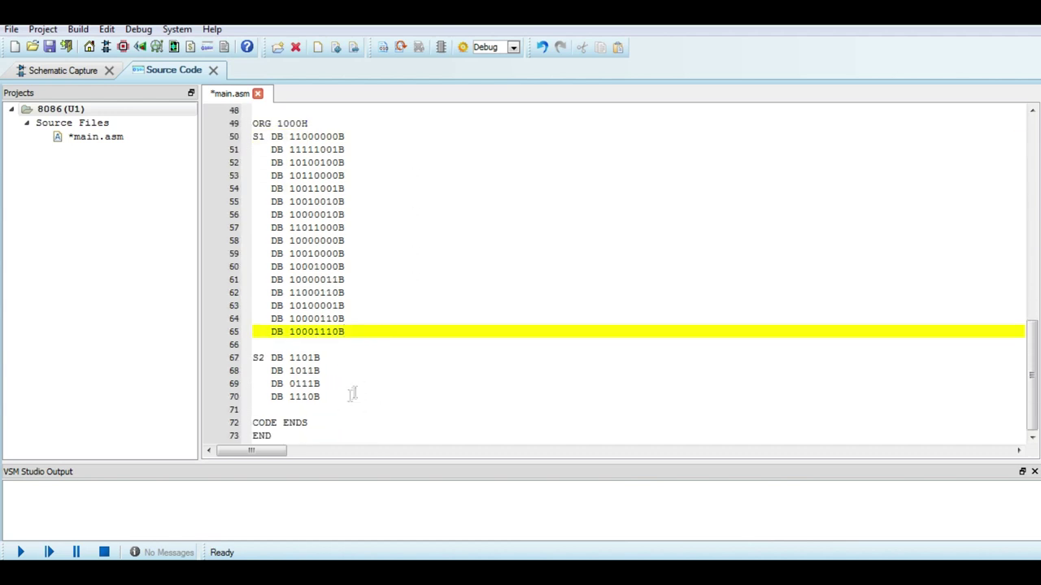
pyautogui.click(350, 397)
pyautogui.click(305, 434)
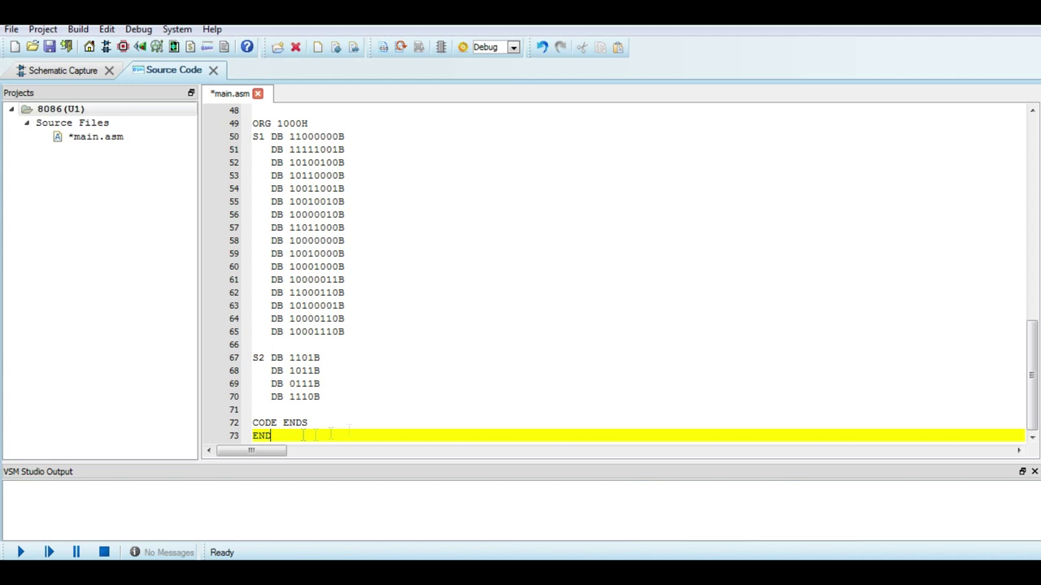
# Step: Build the firmware project and run the simulation in the schematic, watching the 7-segment display and stepper motor
pyautogui.click(382, 51)
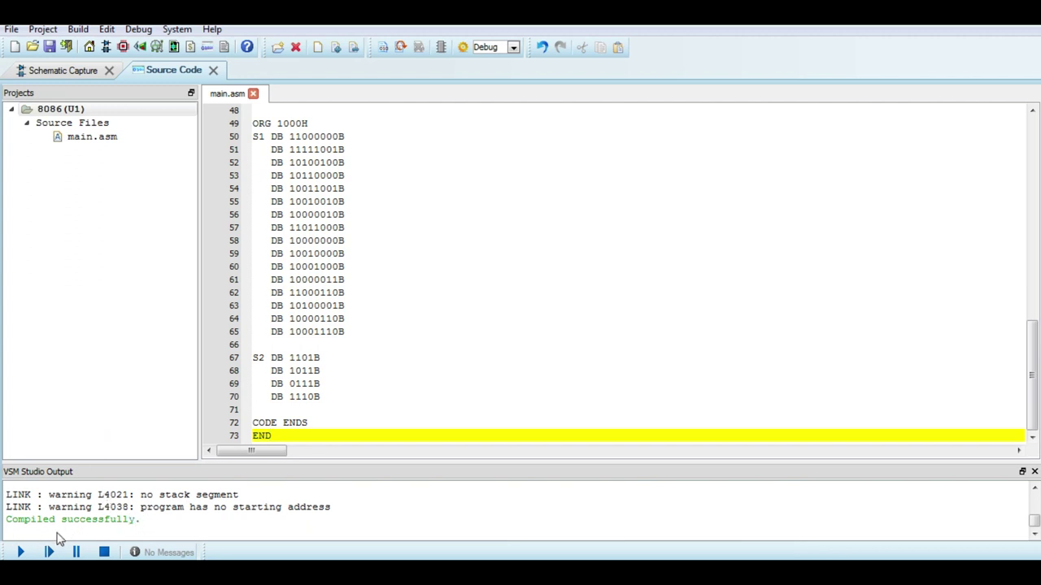
pyautogui.click(62, 71)
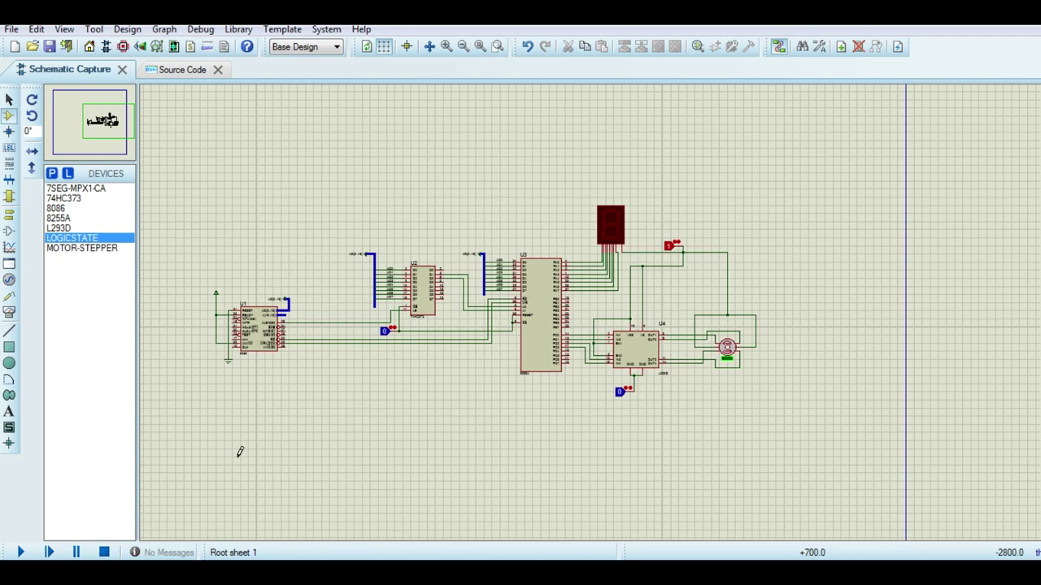
pyautogui.click(20, 553)
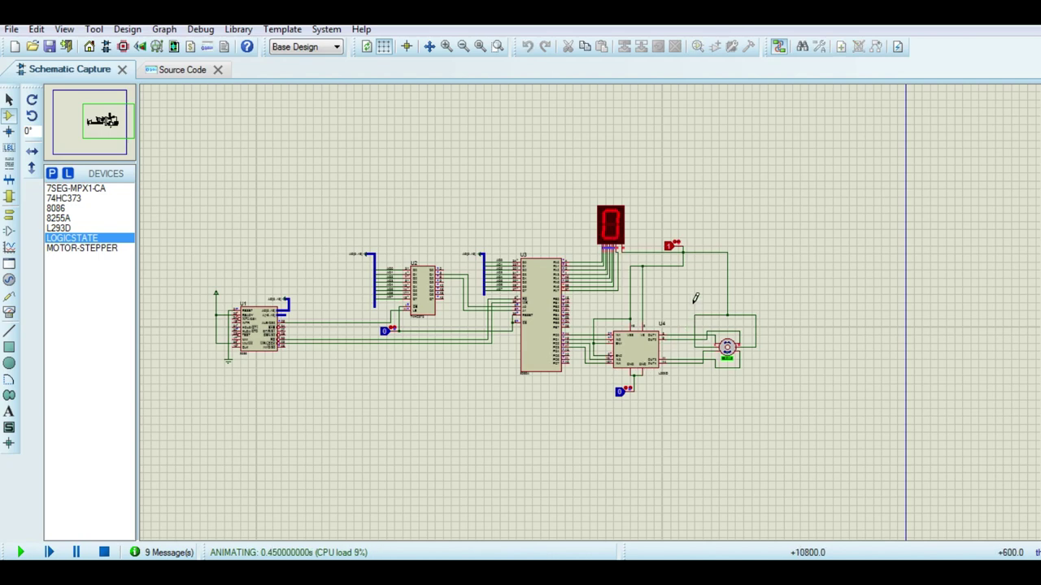
pyautogui.scroll(1, 593, 305)
pyautogui.scroll(2, 592, 306)
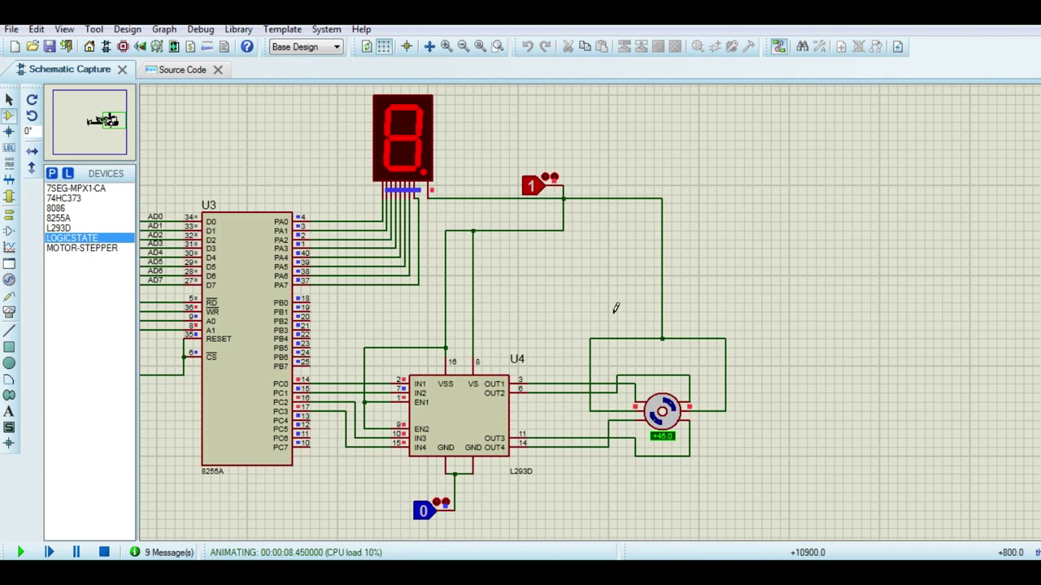
# Step: Examine the running stepper motor's rotation, its L293D driver connections and the changing 7-segment display in the simulated schematic
pyautogui.scroll(1, 729, 481)
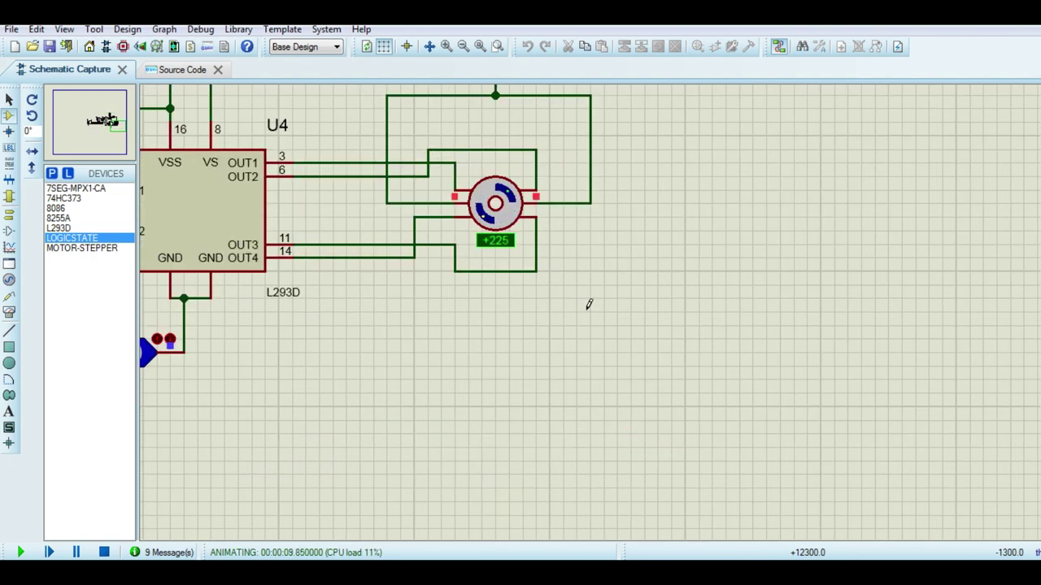
pyautogui.scroll(-2, 589, 304)
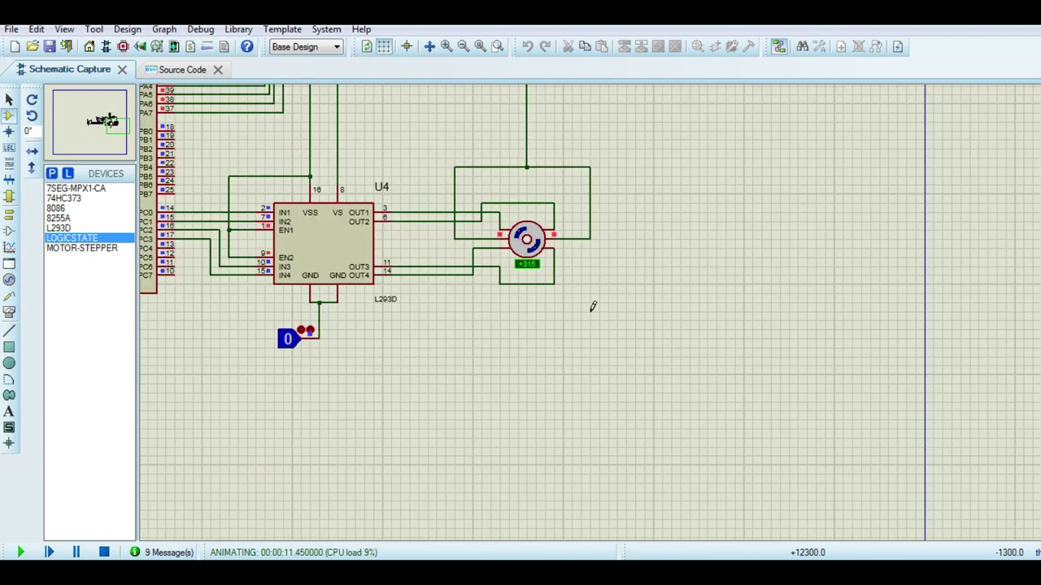
pyautogui.moveTo(615, 172); pyautogui.dragTo(620, 218)
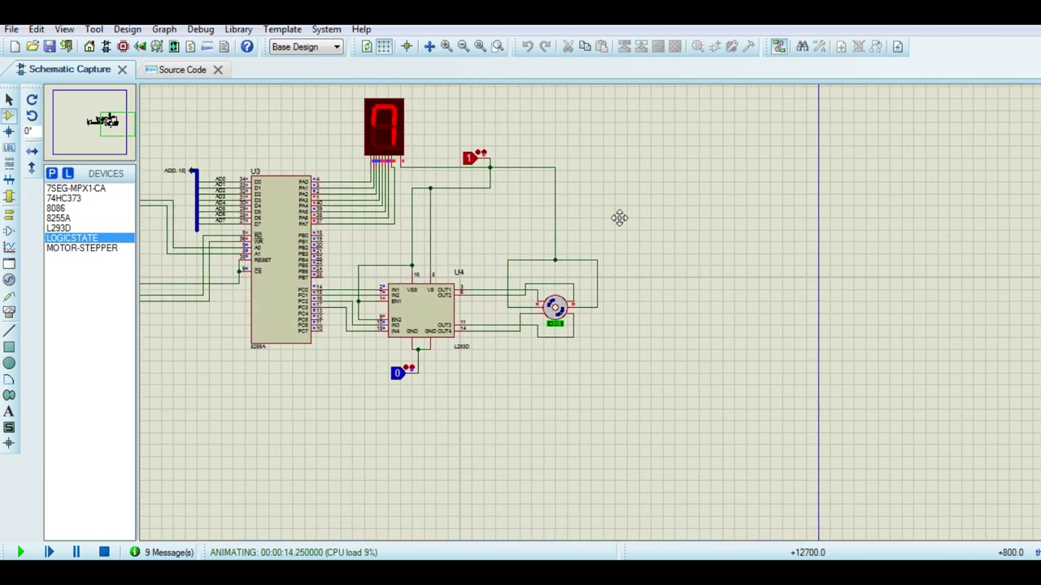
pyautogui.moveTo(618, 223); pyautogui.dragTo(559, 212)
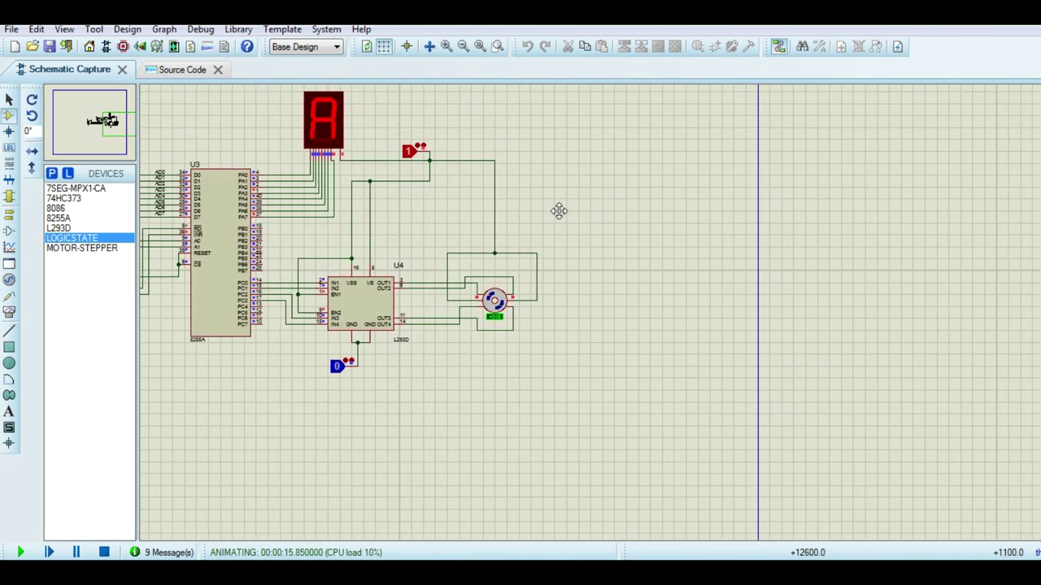
pyautogui.scroll(3, 591, 311)
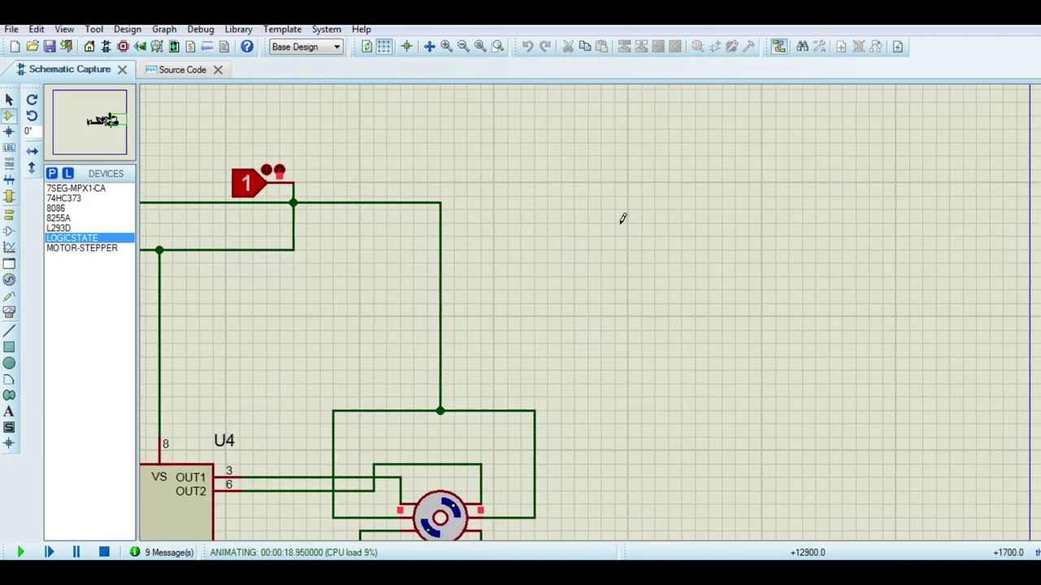
pyautogui.moveTo(578, 416); pyautogui.dragTo(620, 317)
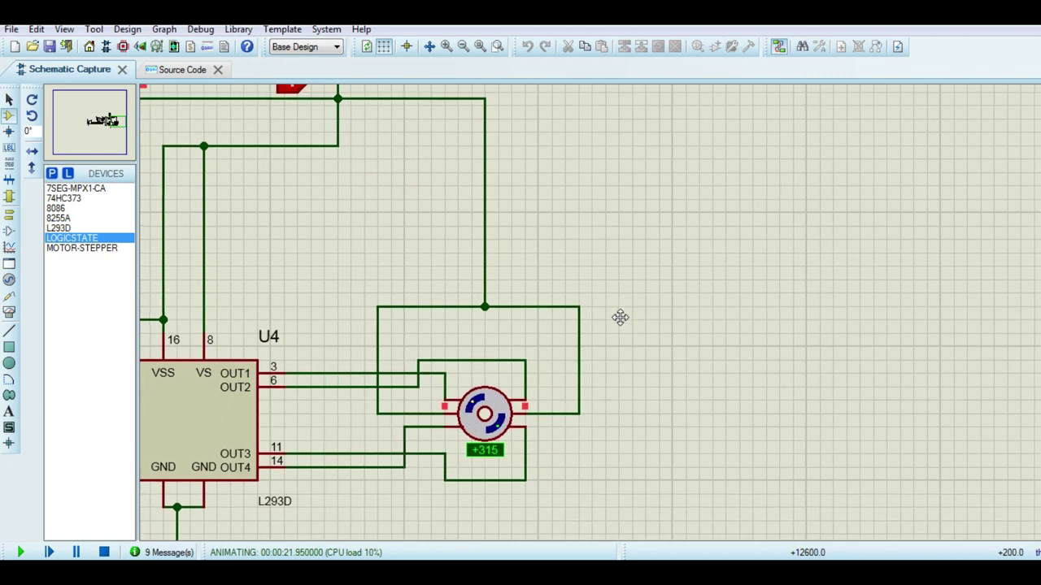